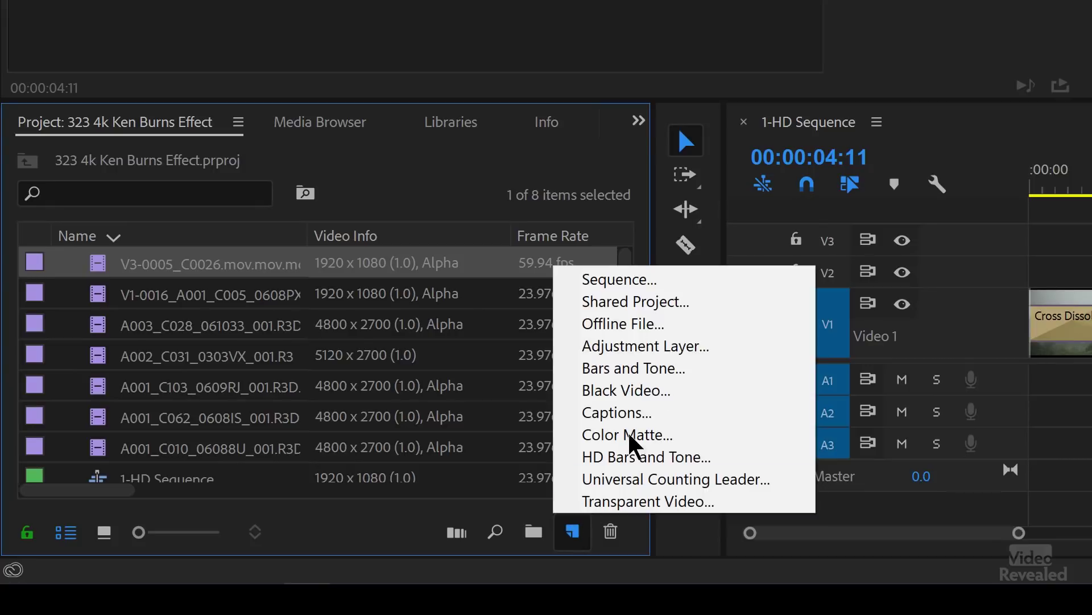
- Start a new sequence from the Project panel's New Item menu
click(675, 280)
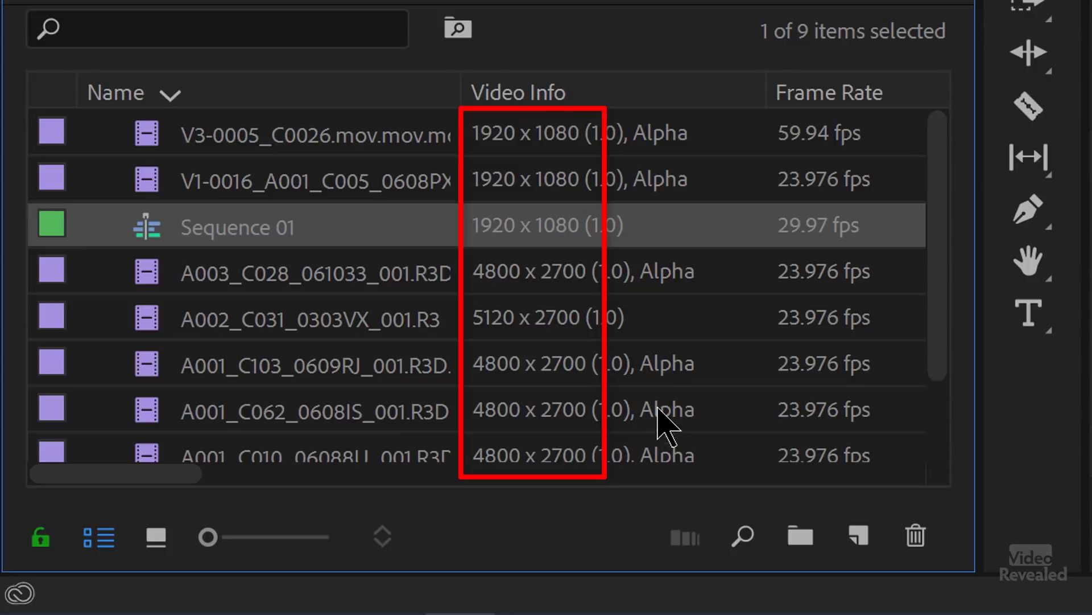
- Place the umbrella-walker forest clip V1-0016 at 00:00 on V1 of Sequence 01
scroll(671, 432, down, 1)
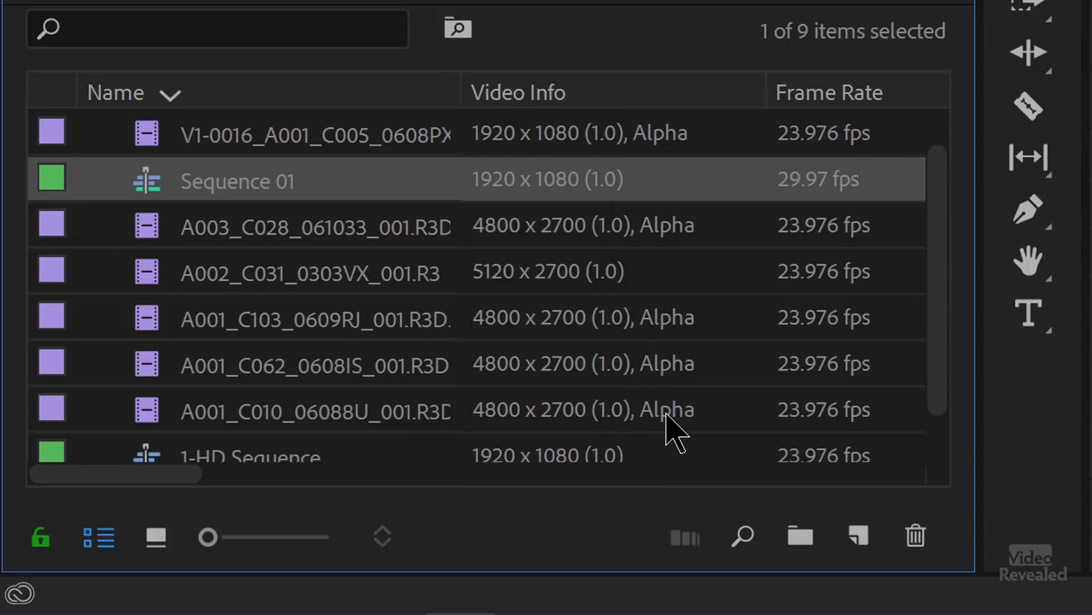
scroll(673, 432, down, 2)
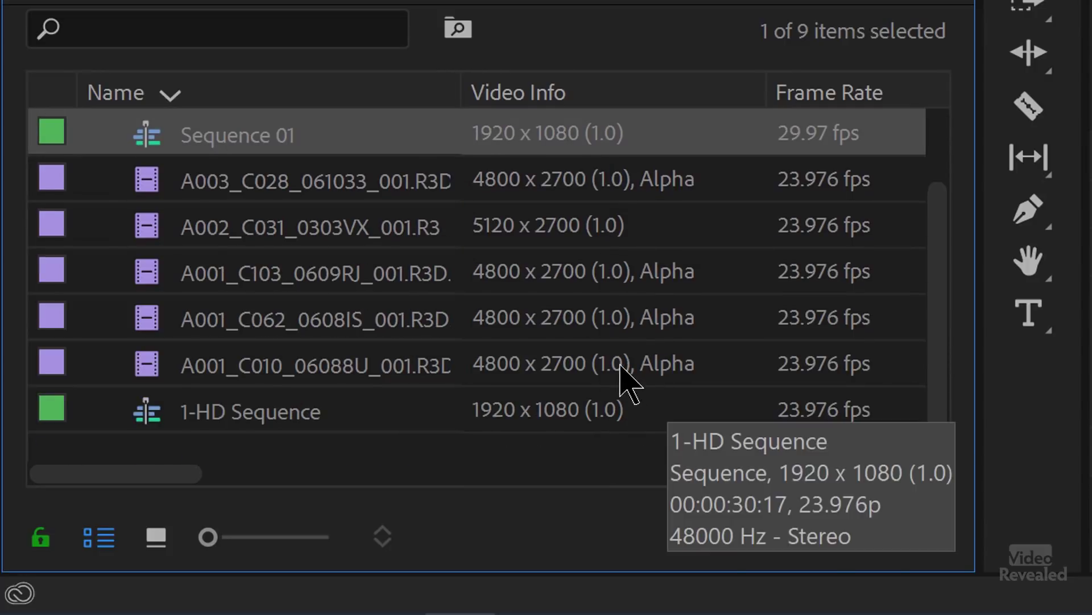
scroll(590, 421, up, 1)
scroll(586, 392, up, 1)
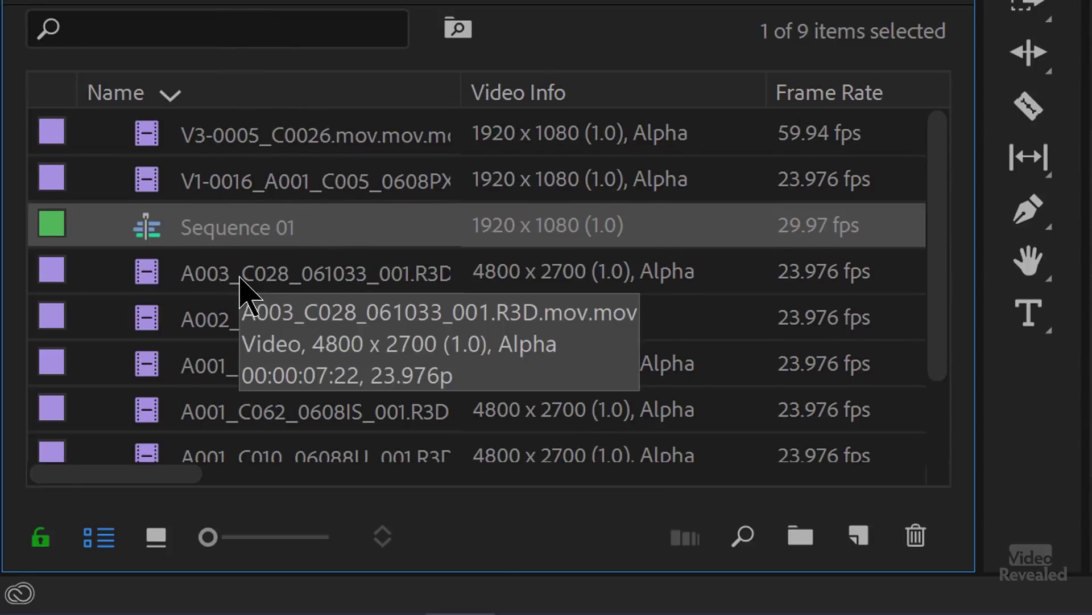
click(159, 179)
drag(159, 179, 1091, 286)
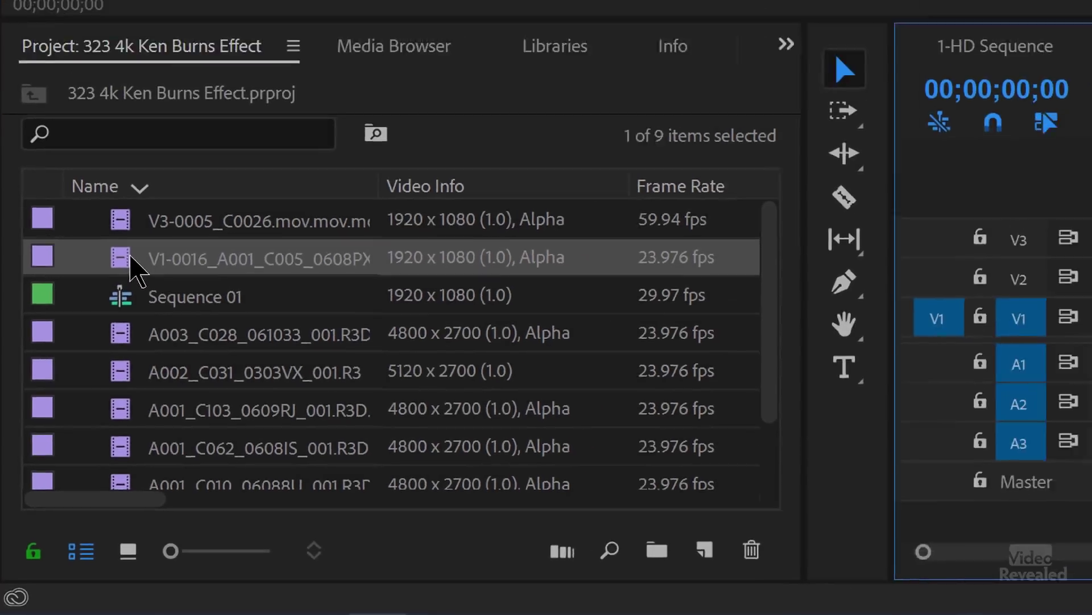
drag(485, 504, 487, 503)
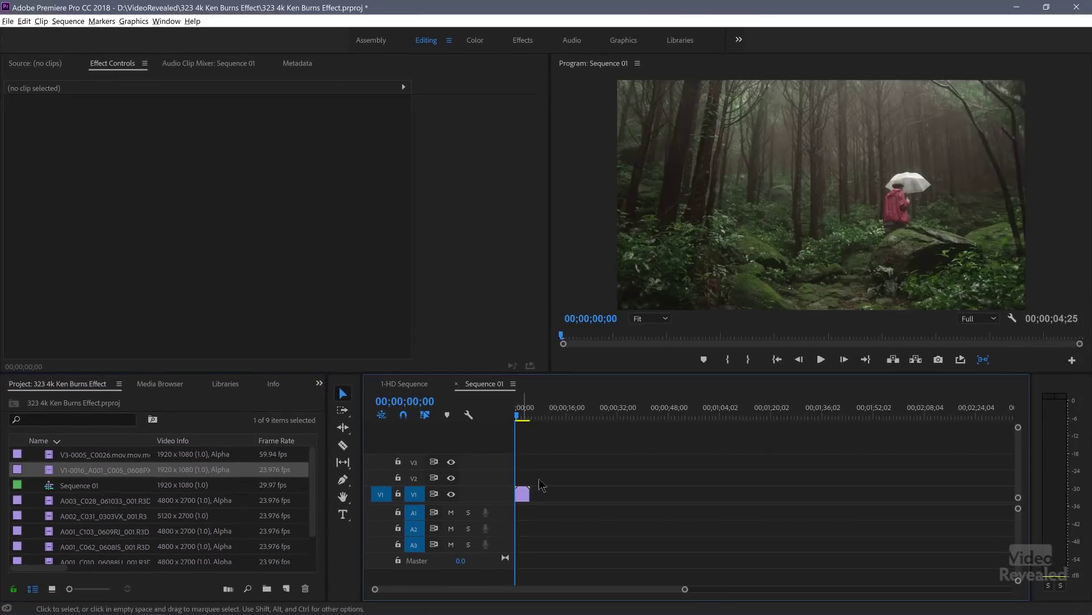
- Preview the first clip, then append A001_C010 after it on V1 from Icon View
key(space)
key(space)
click(52, 590)
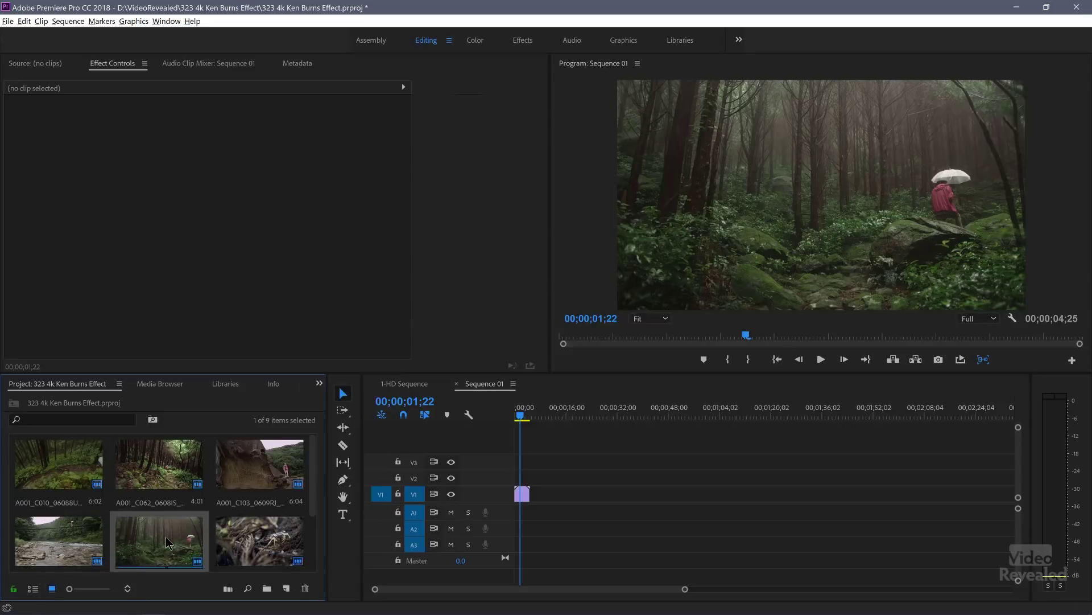
scroll(168, 543, down, 1)
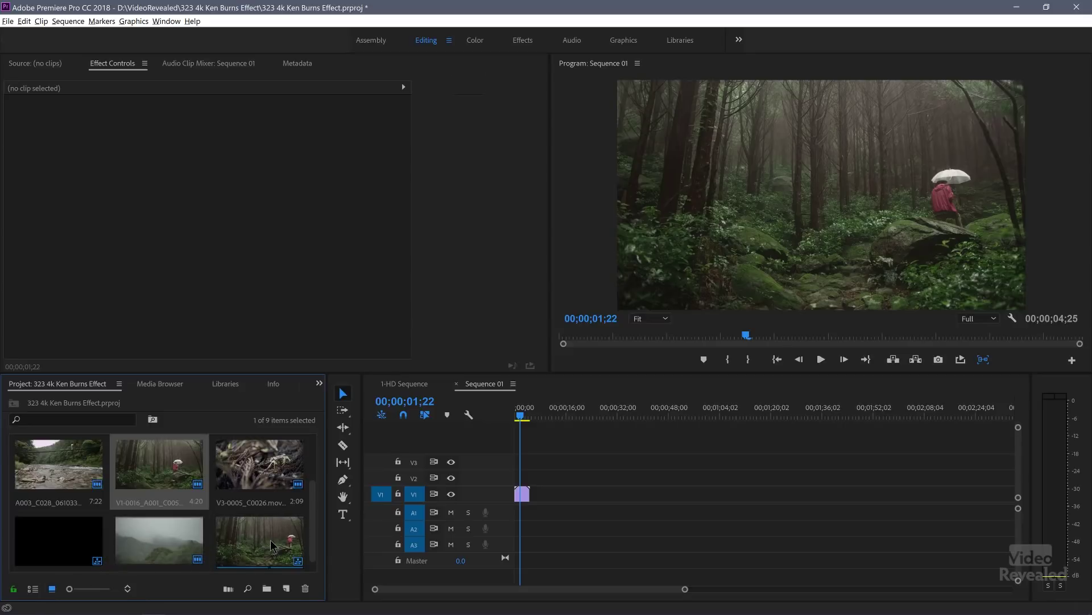
scroll(172, 526, down, 1)
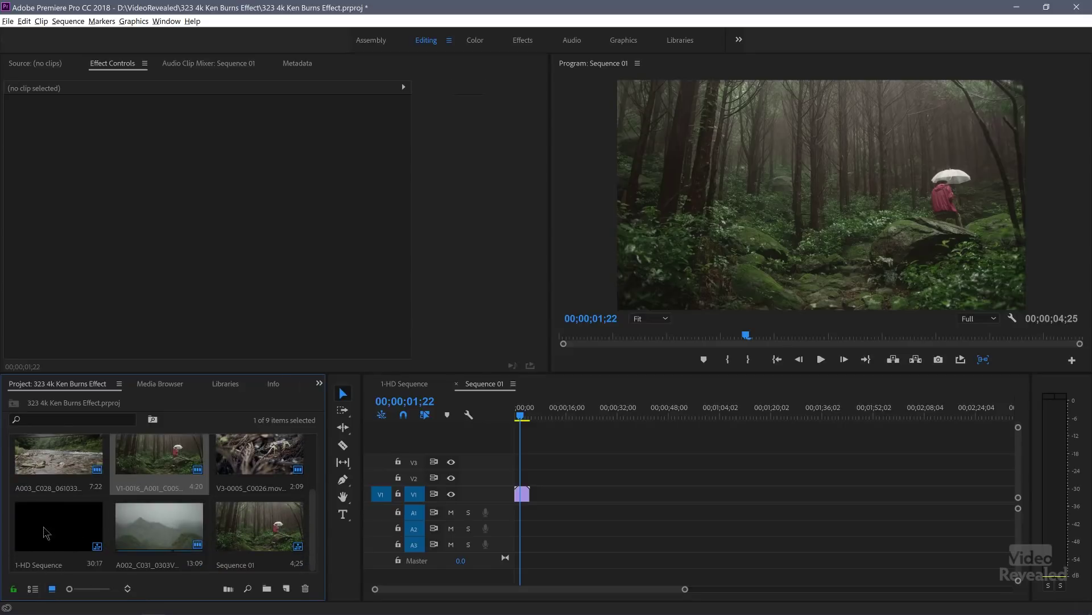
scroll(138, 532, up, 1)
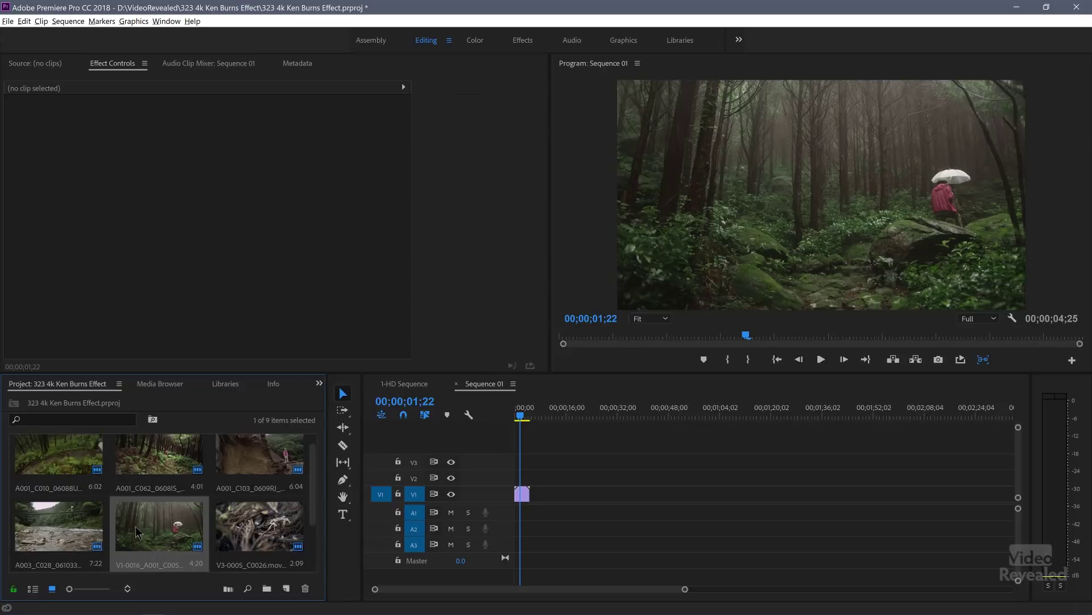
scroll(137, 532, up, 1)
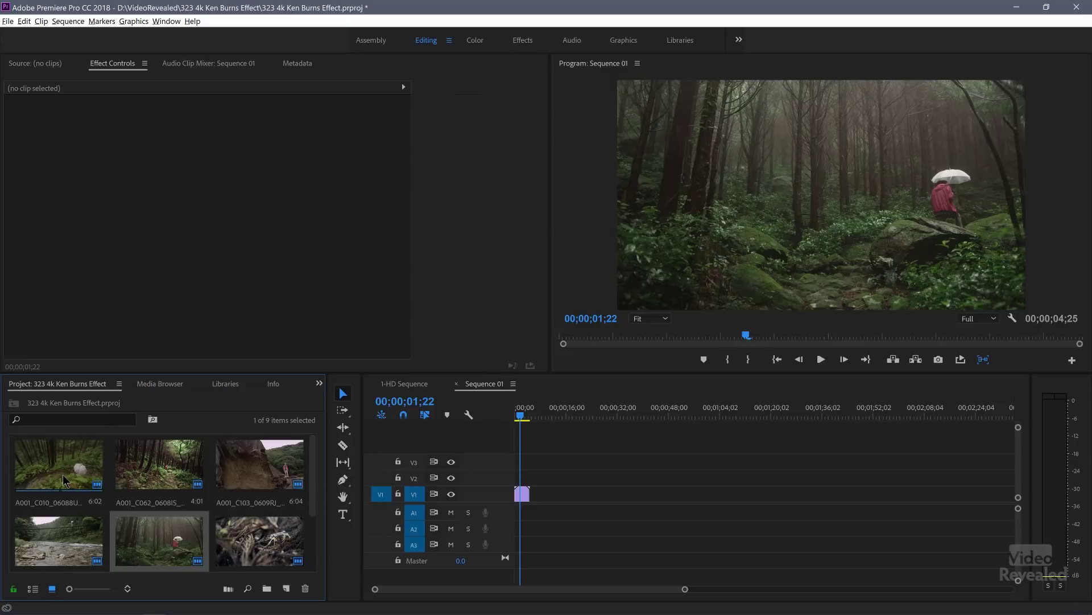
drag(74, 472, 540, 499)
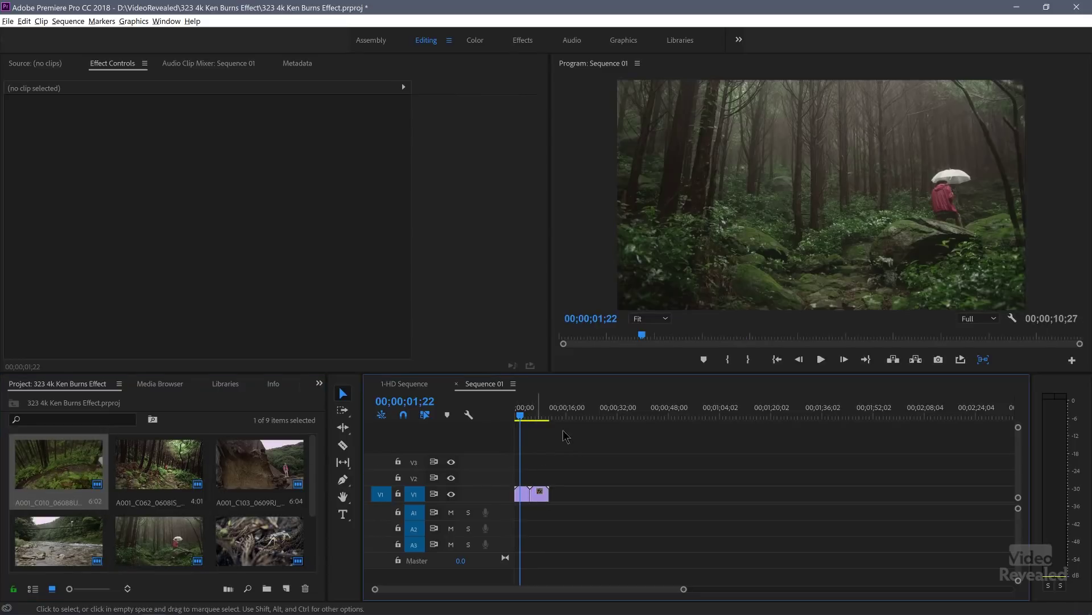
- Fit the timeline, play through the cut into A001_C010, and select that clip
key(backslash)
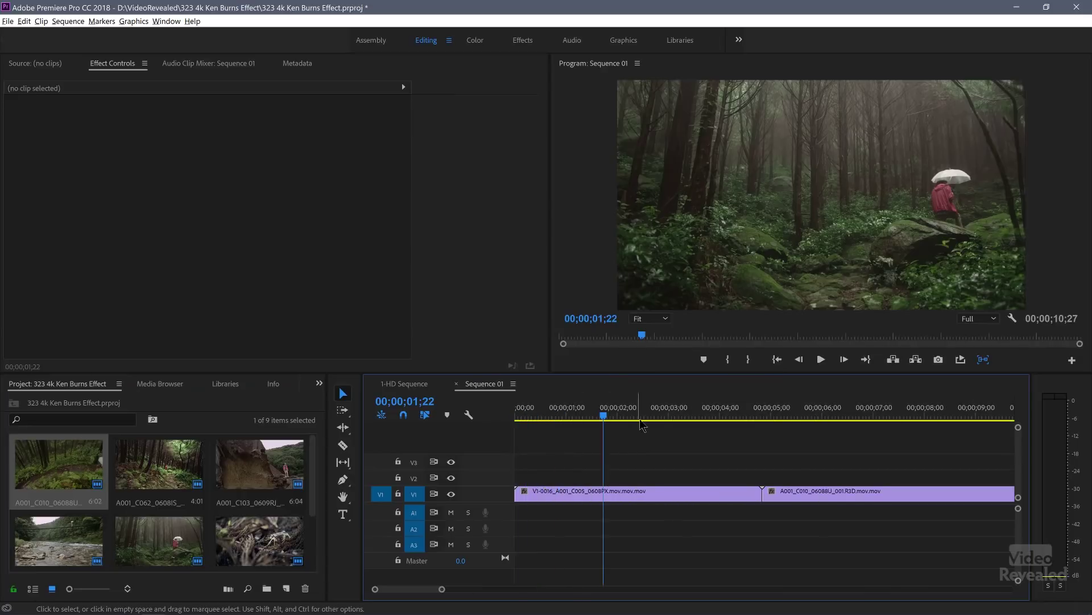
scroll(644, 440, down, 2)
drag(623, 419, 731, 421)
key(space)
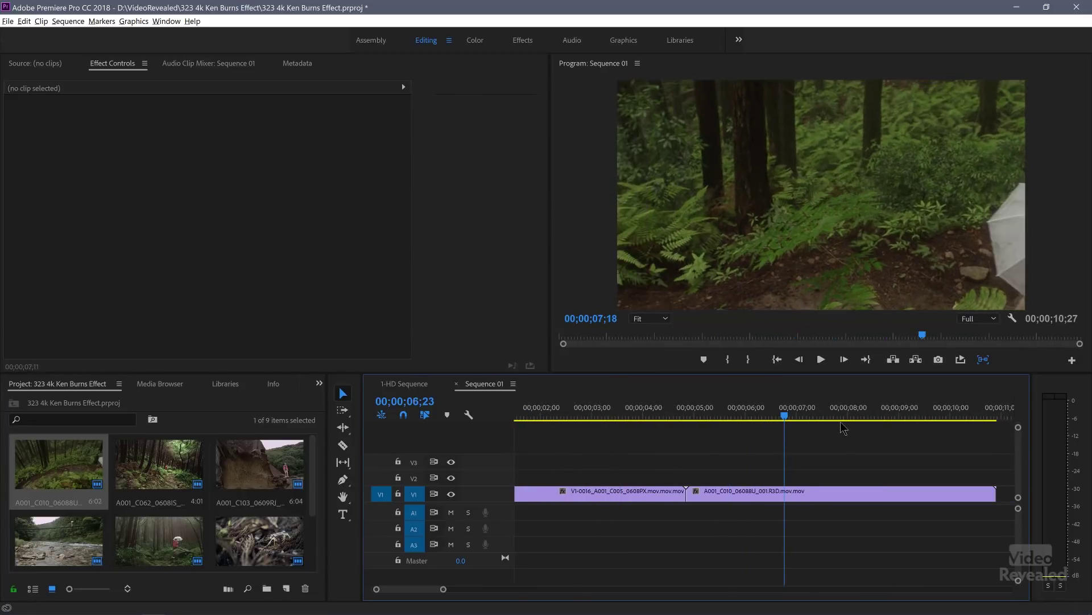
scroll(796, 443, down, 1)
scroll(796, 445, down, 2)
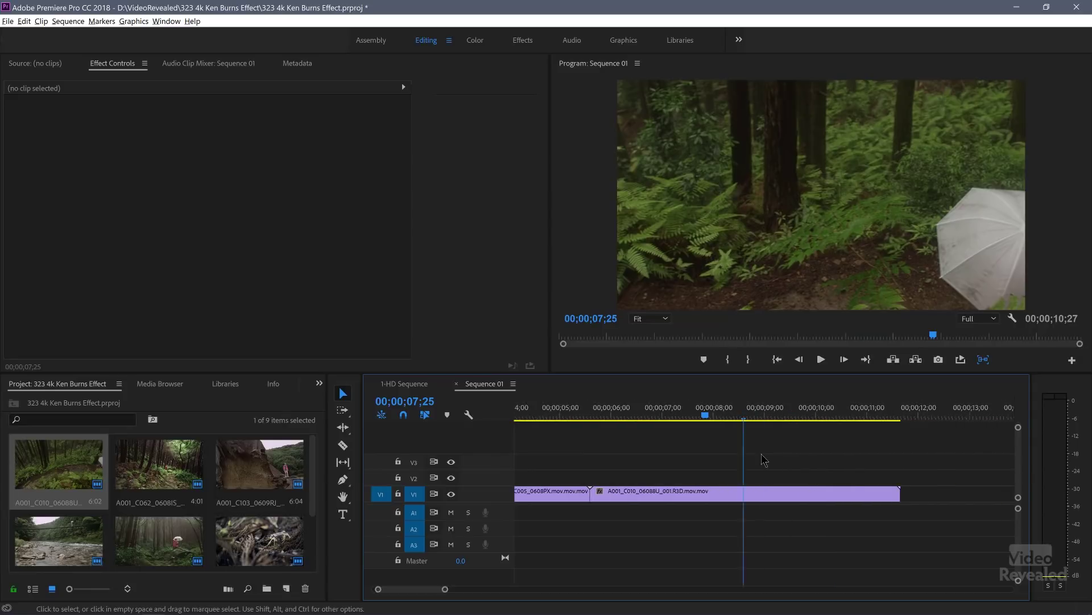
click(642, 494)
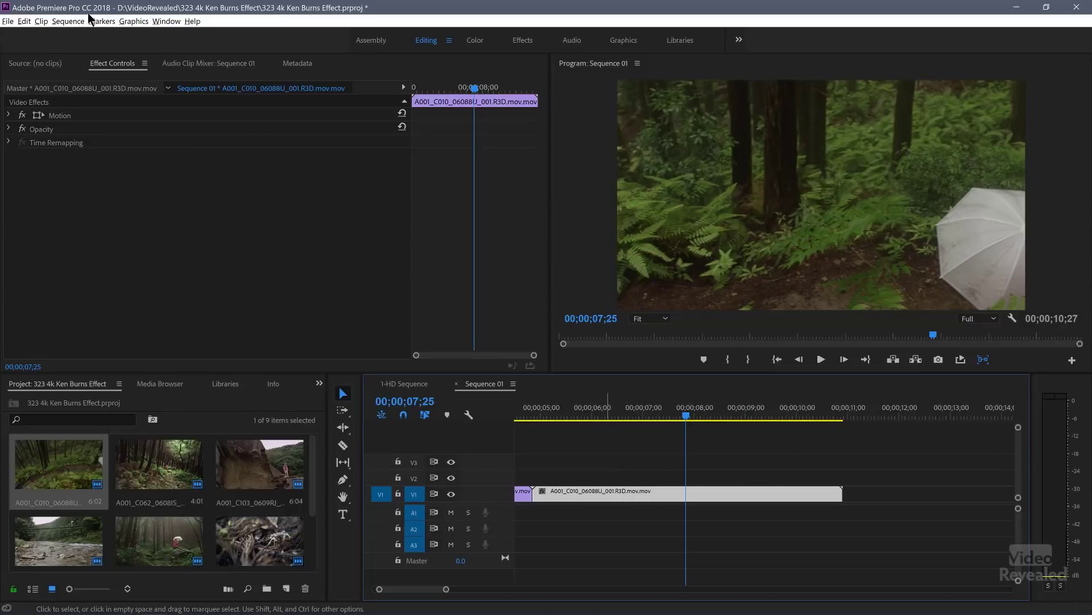
- Set A001_C010 to frame size, nudge its Scale above 40, then reset Scale
click(10, 116)
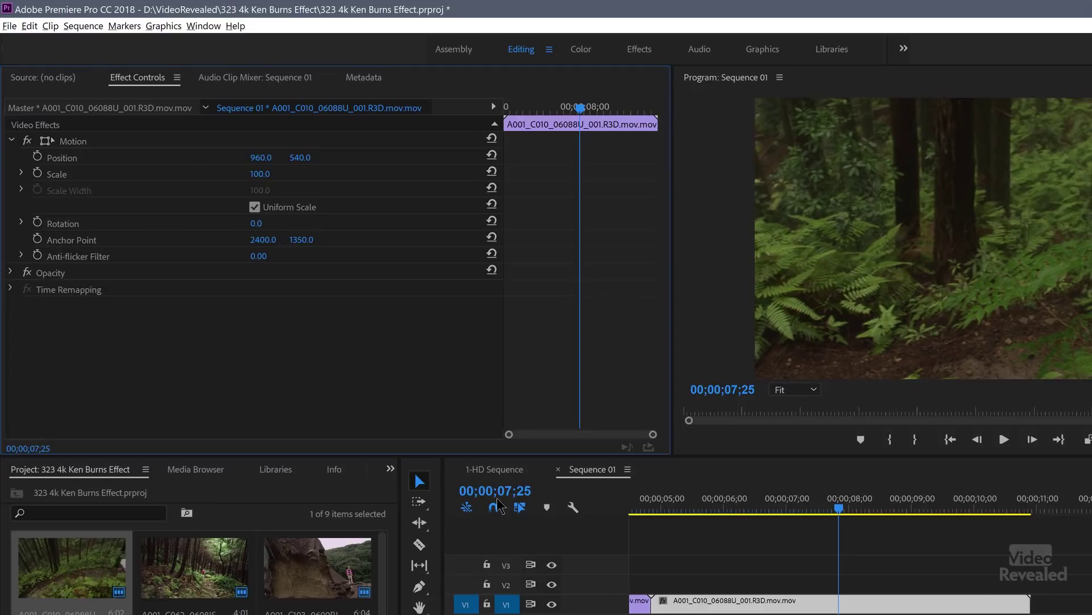
right_click(788, 607)
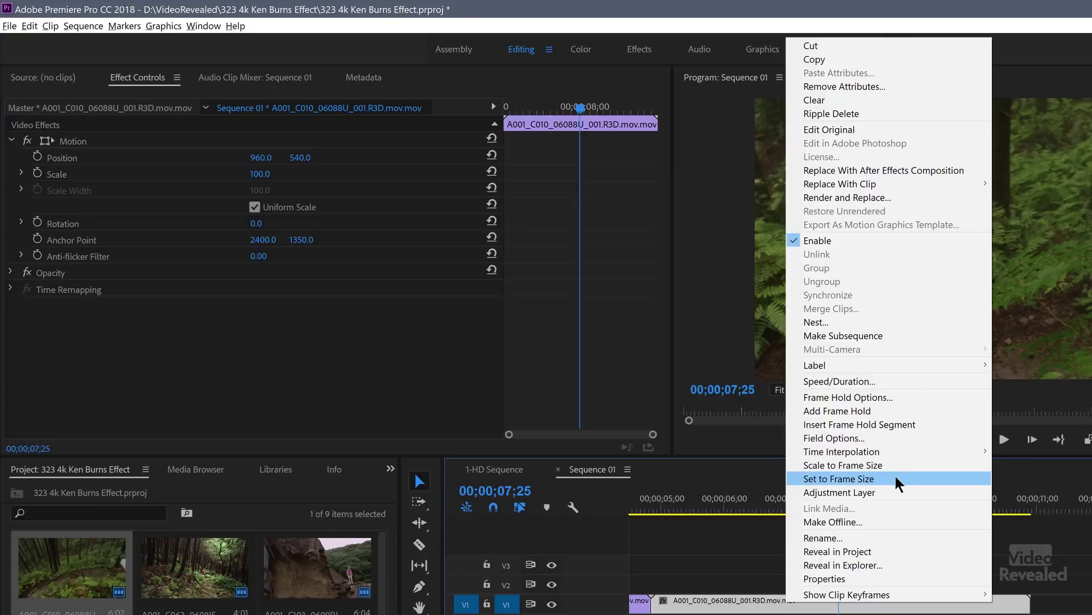
click(840, 479)
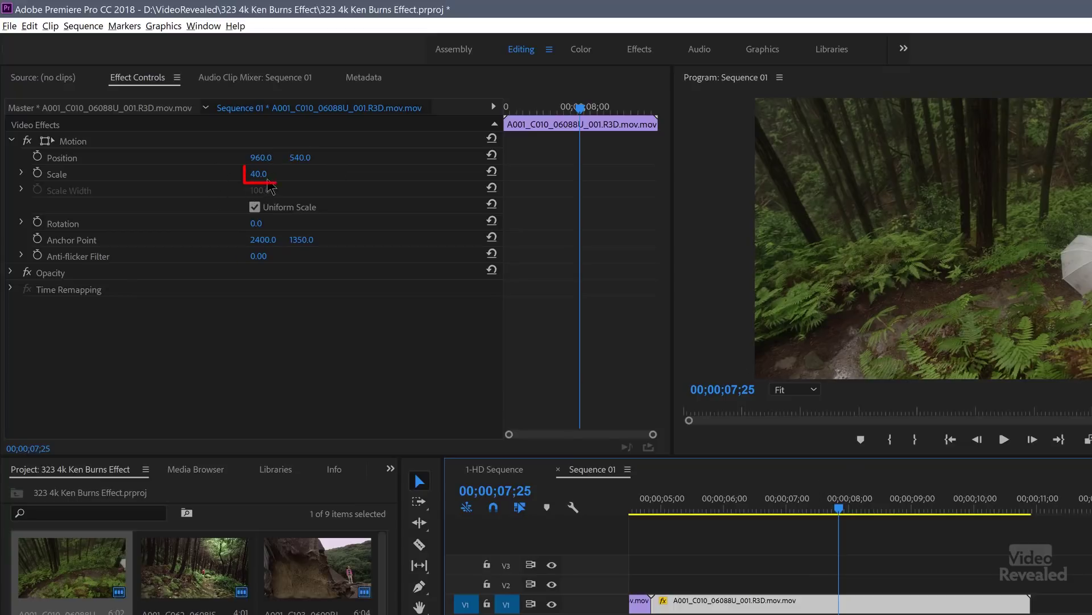
drag(258, 173, 261, 174)
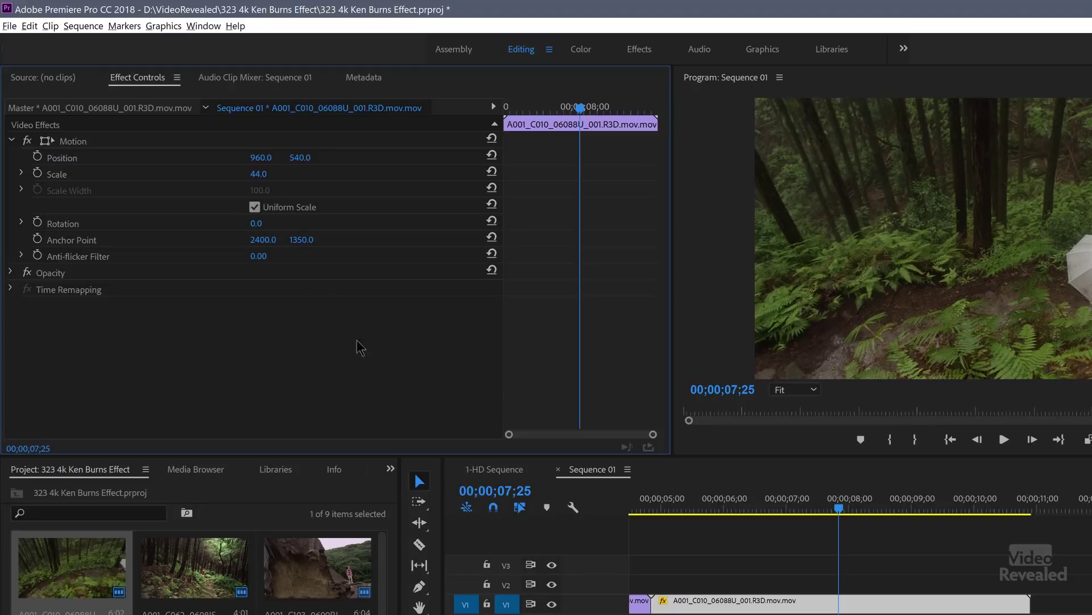
click(493, 173)
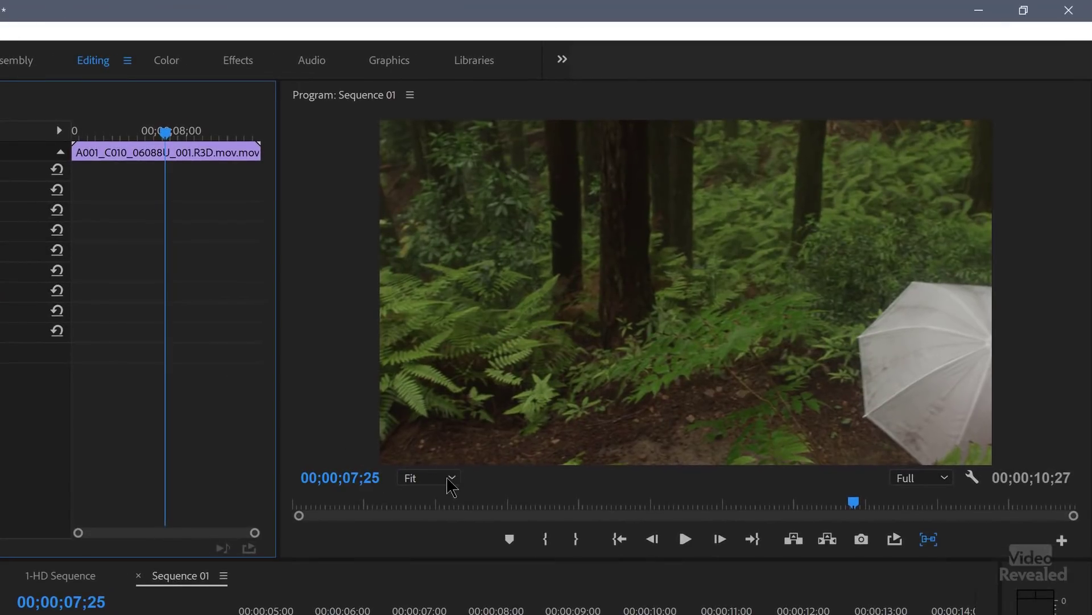
click(450, 480)
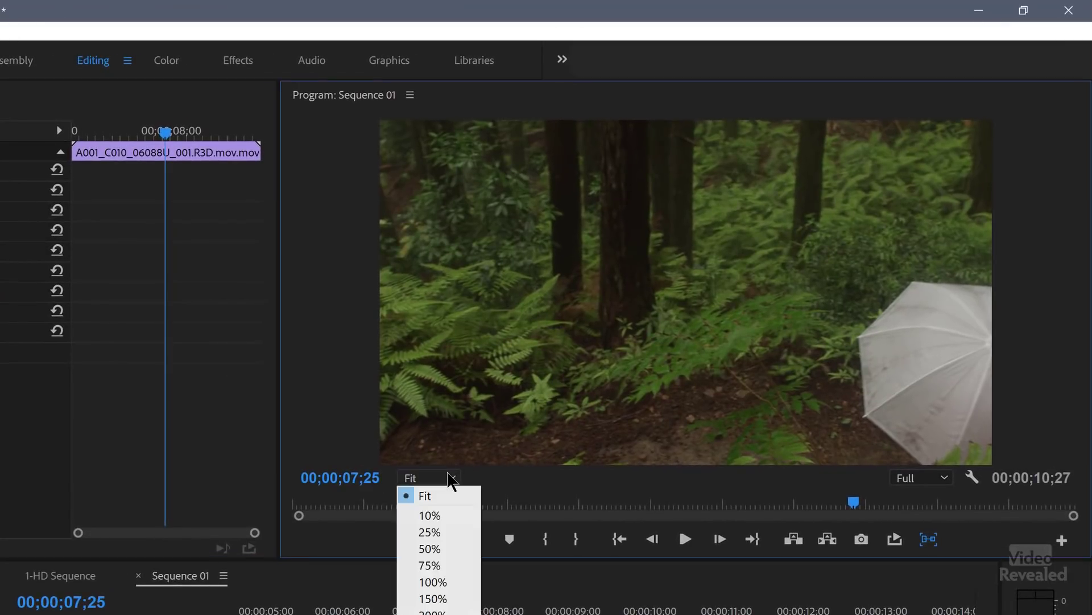
- Reposition the clip in the HD frame at 25% preview zoom, then set zoom to Fit
click(446, 531)
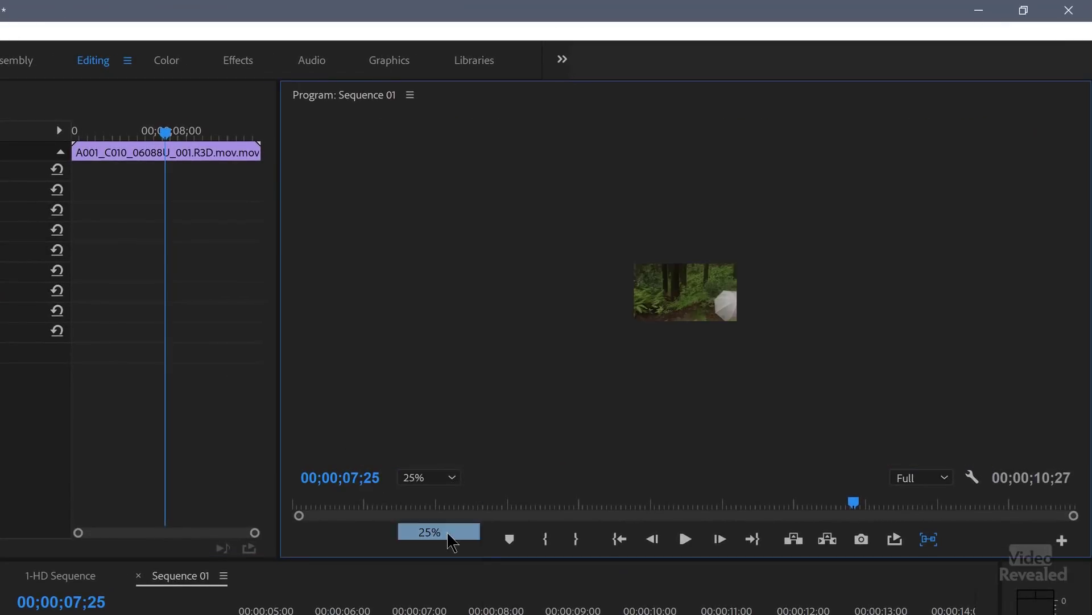
double_click(706, 291)
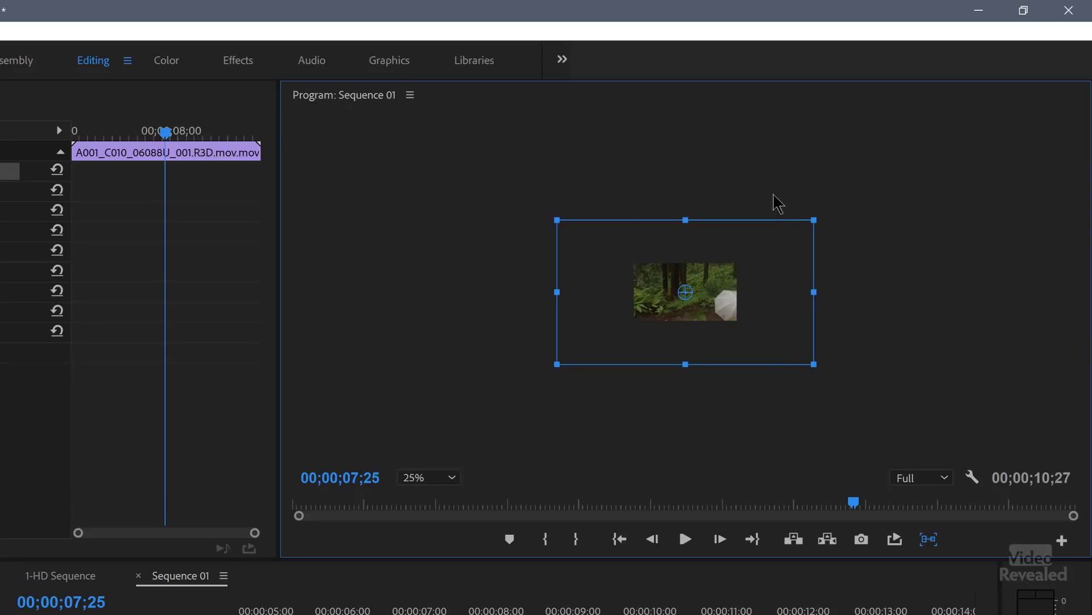
drag(709, 312, 641, 315)
click(451, 477)
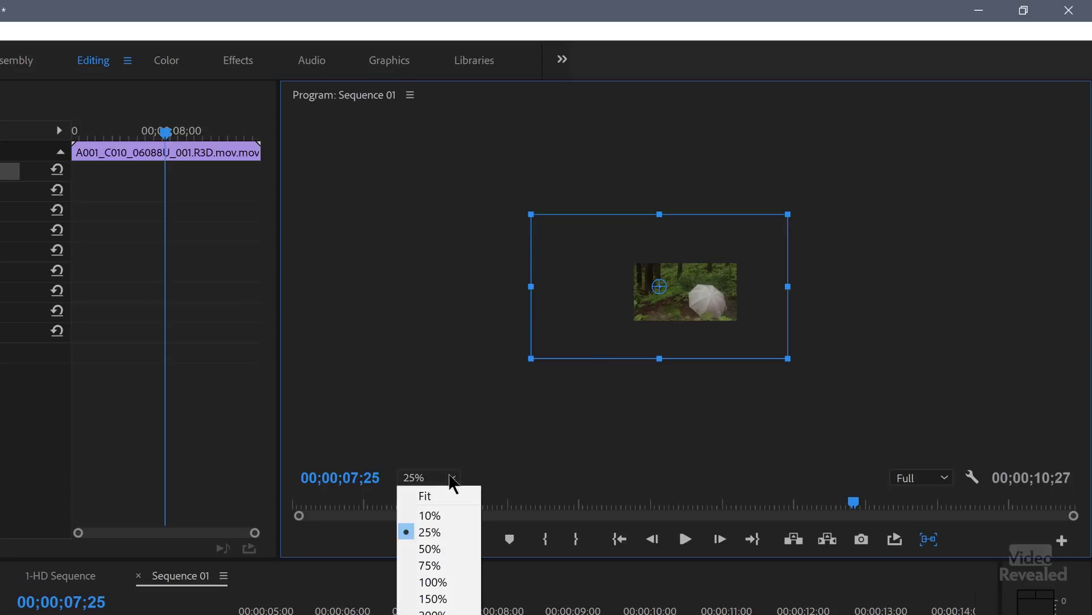
click(439, 497)
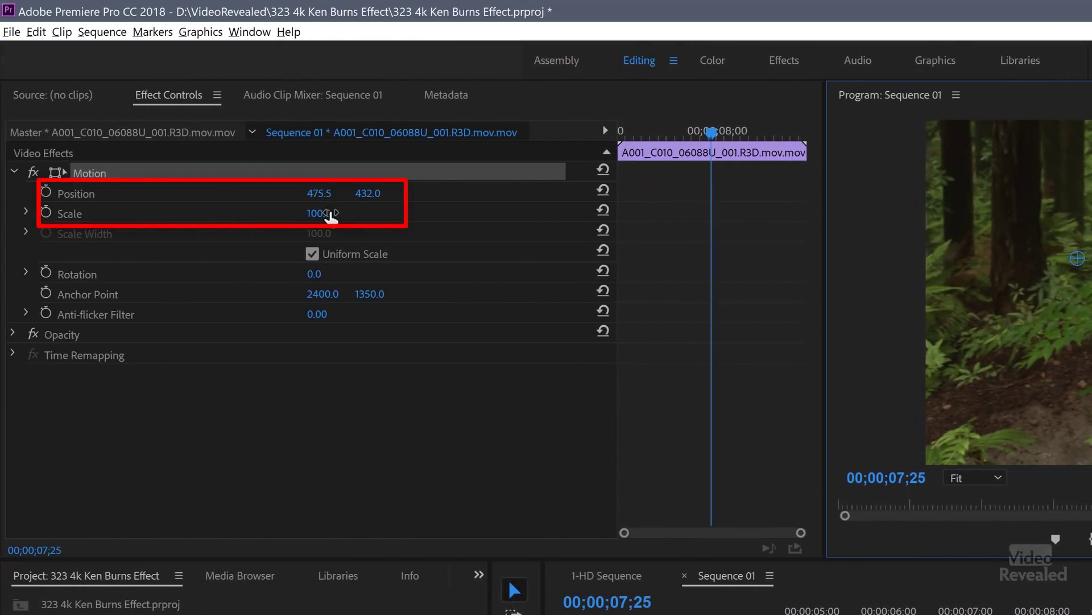
- At the clip start, set Scale to 61 and Position X to 500.5, then preview
drag(330, 216, 335, 217)
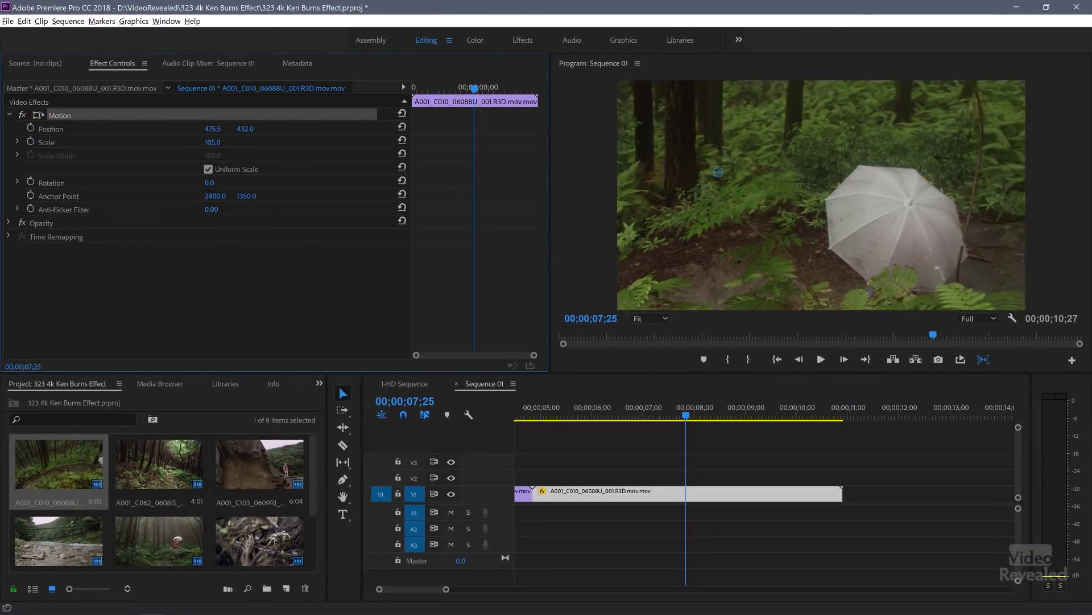
drag(212, 142, 558, 131)
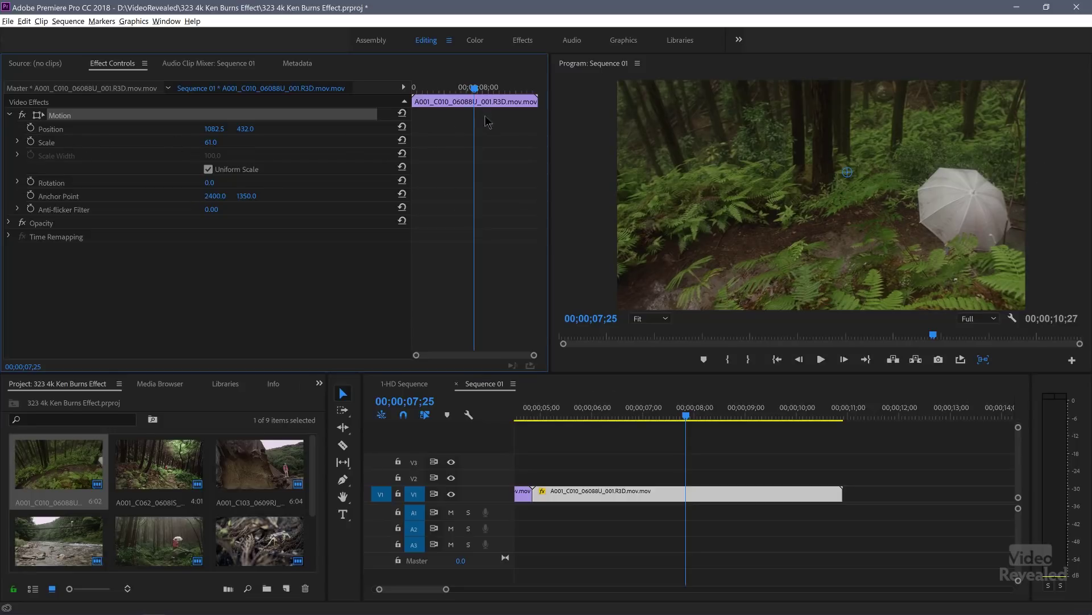
drag(449, 90, 397, 98)
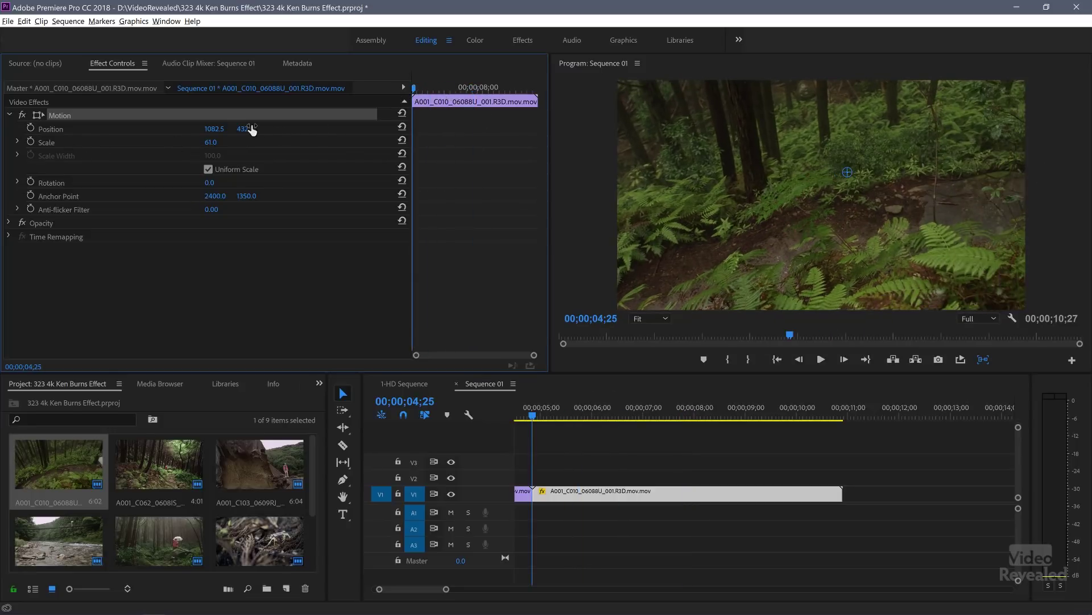
drag(219, 133, 78, 128)
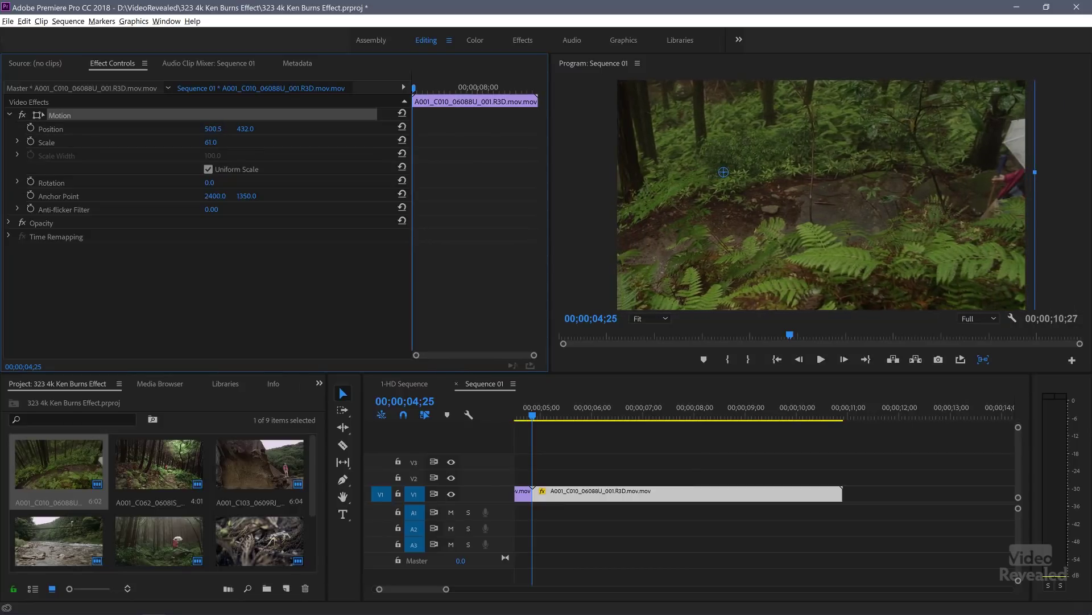
click(556, 546)
key(space)
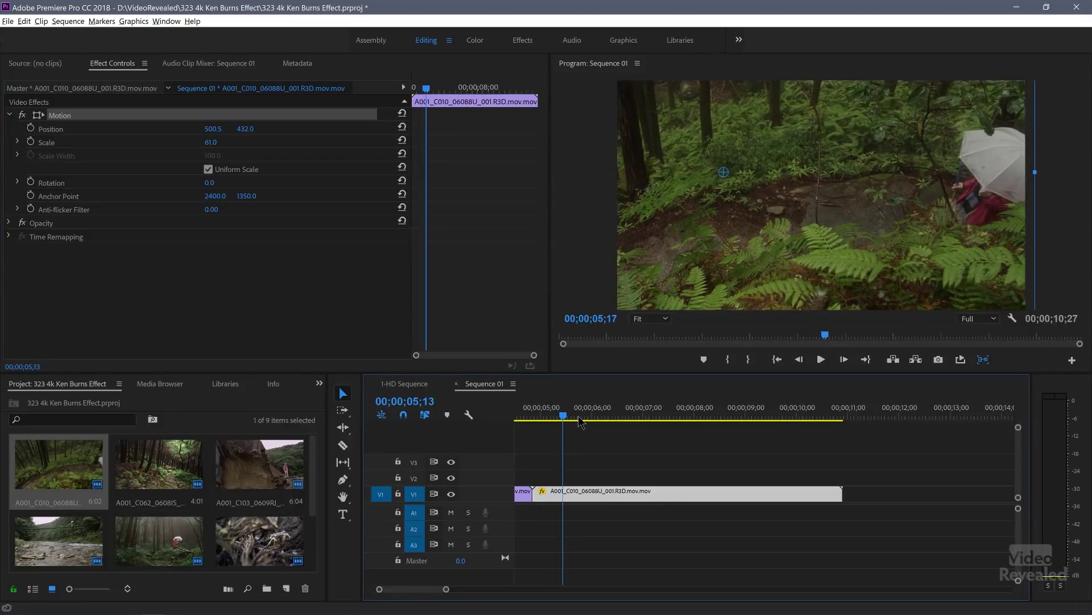
drag(524, 421, 534, 424)
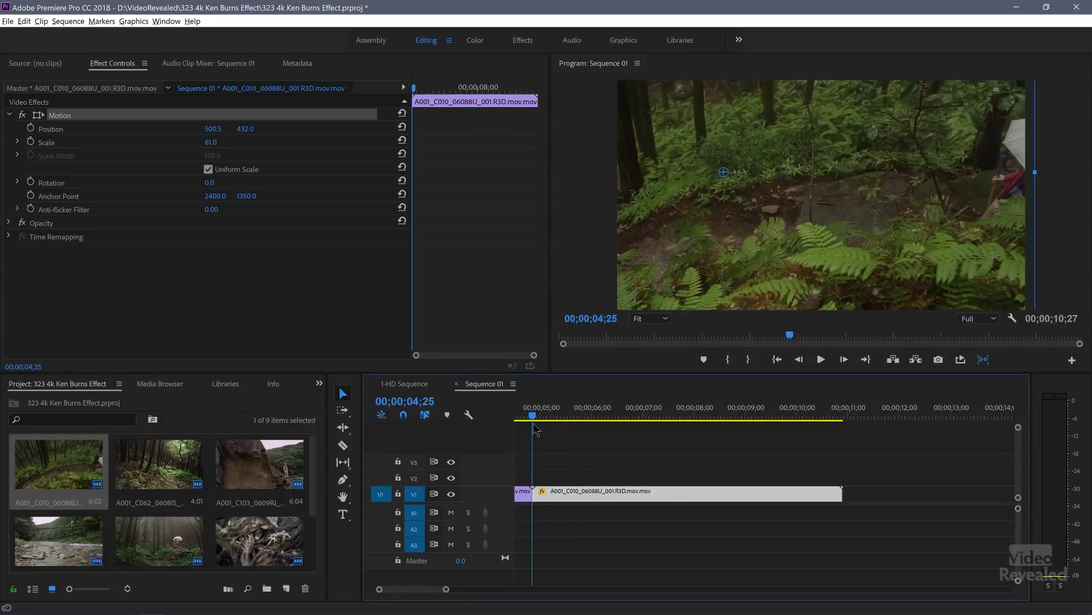
click(413, 93)
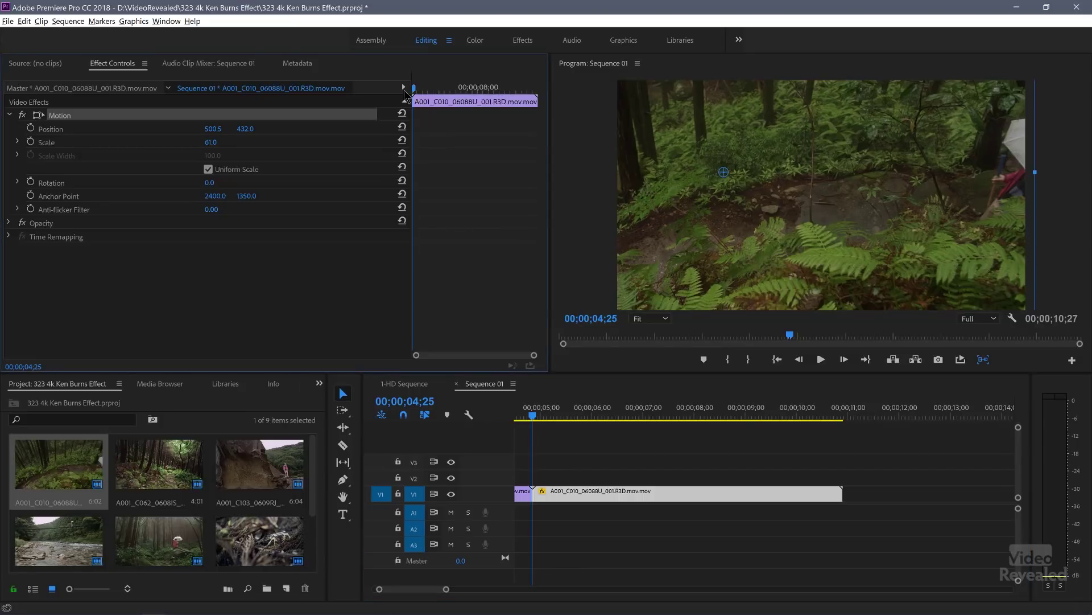
- Add starting Position and Scale keyframes, then a later keyframe at Scale 113
click(31, 127)
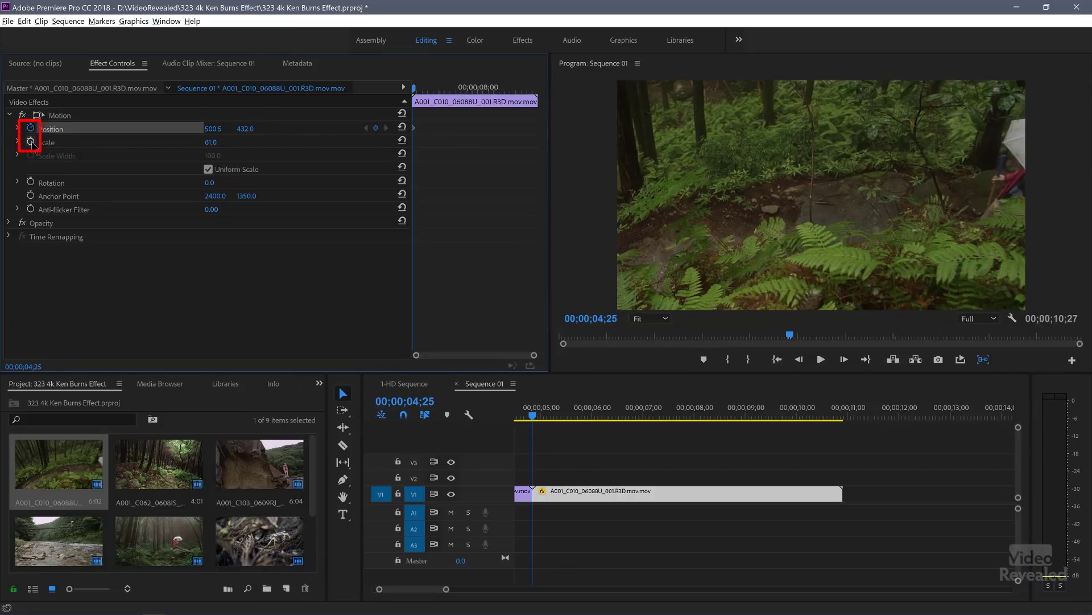
click(31, 141)
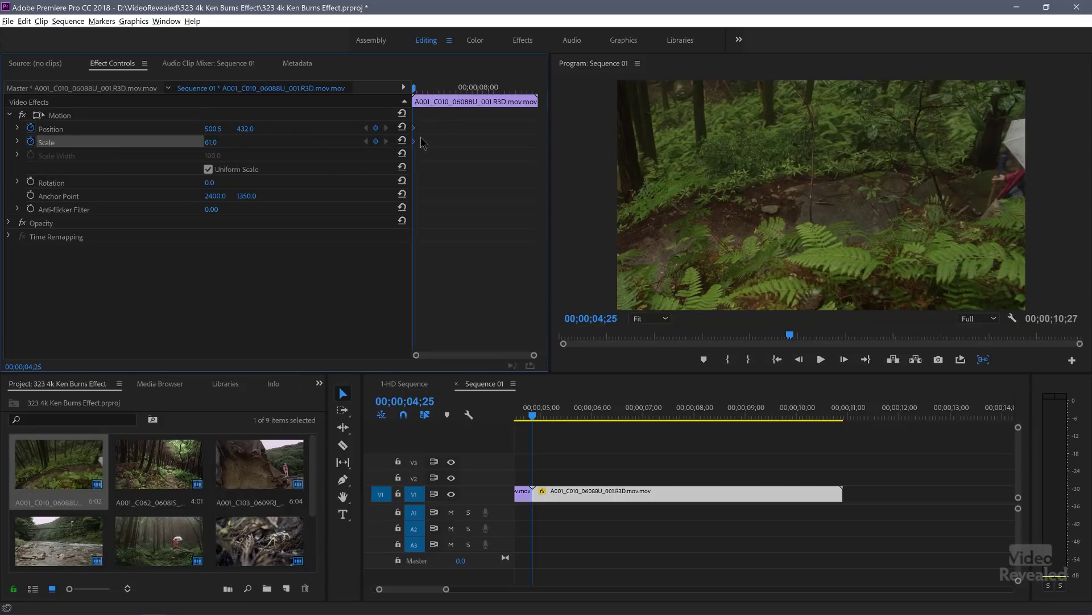
drag(560, 420, 796, 425)
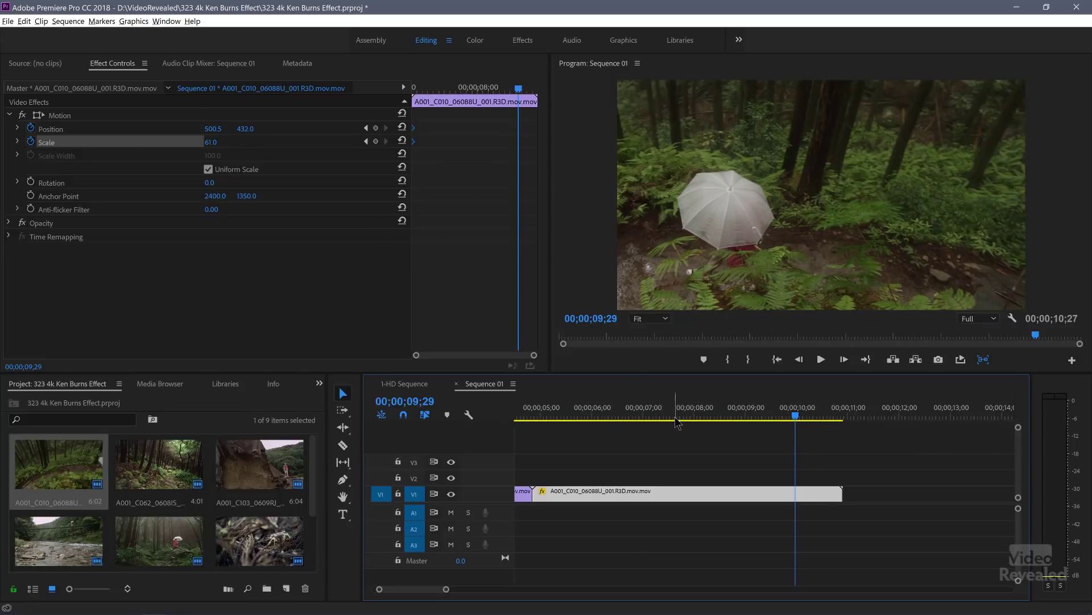
mouse_move(209, 148)
mouse_down()
mouse_move(239, 147)
mouse_move(236, 134)
mouse_move(192, 133)
mouse_up()
drag(592, 419, 555, 420)
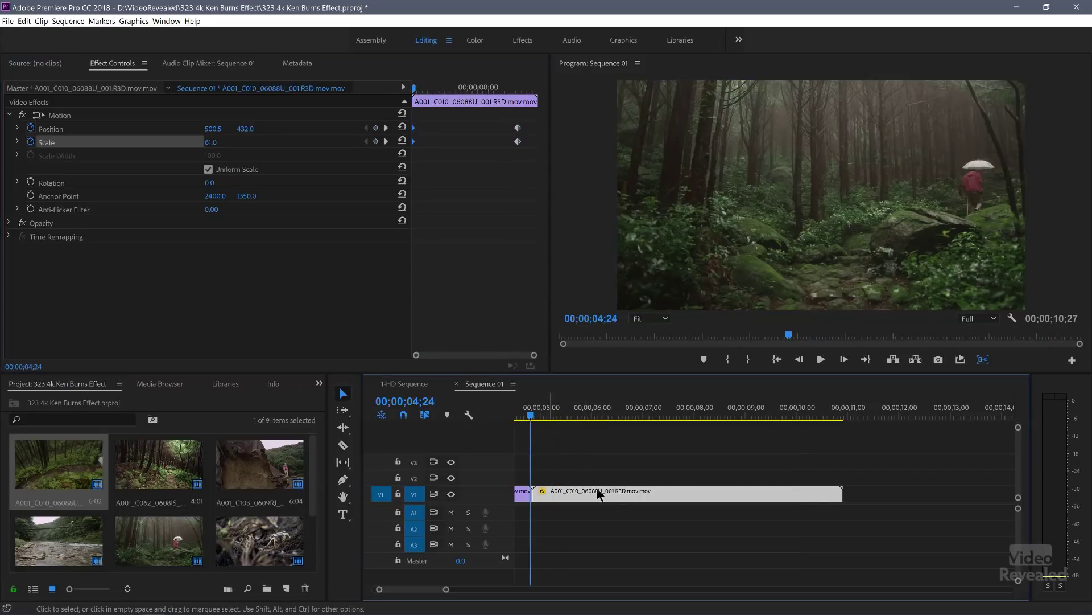
scroll(697, 537, up, 5)
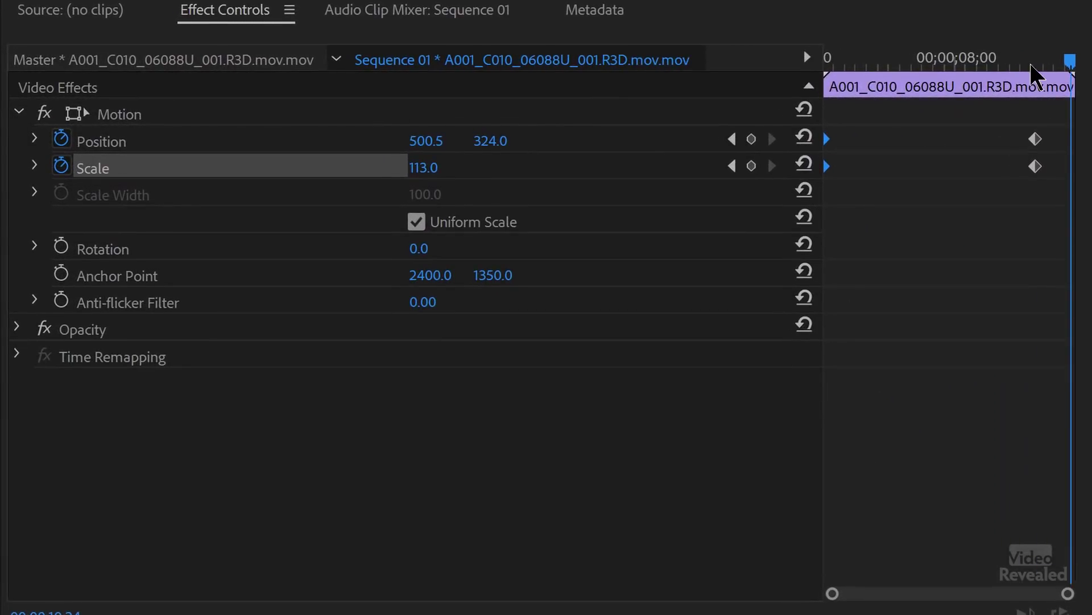
drag(1032, 65, 1024, 66)
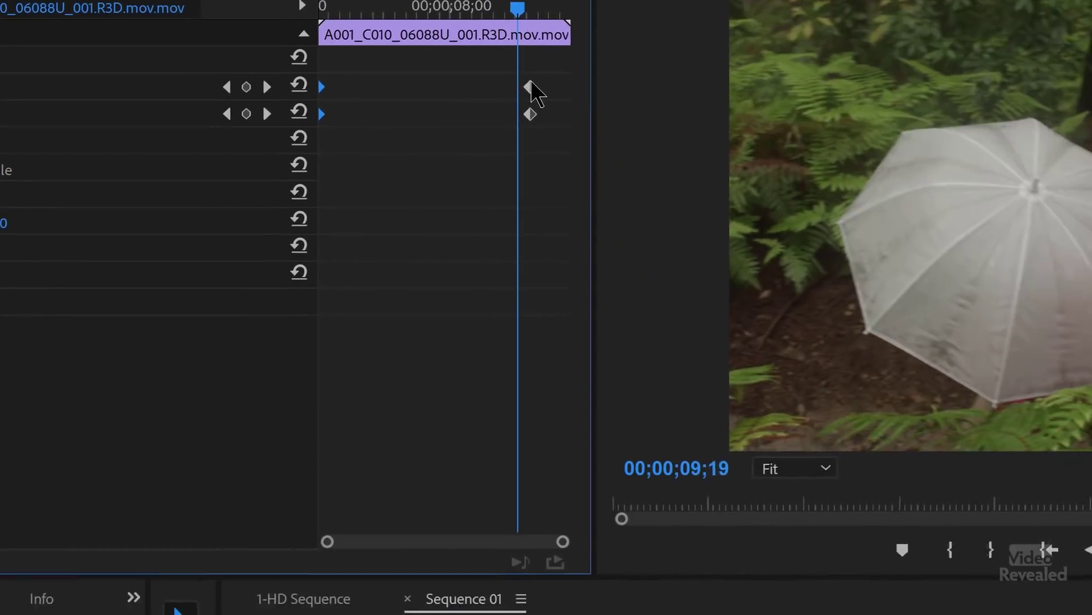
- Set the end Position and Scale keyframes to Bezier interpolation and scrub to check
right_click(1036, 137)
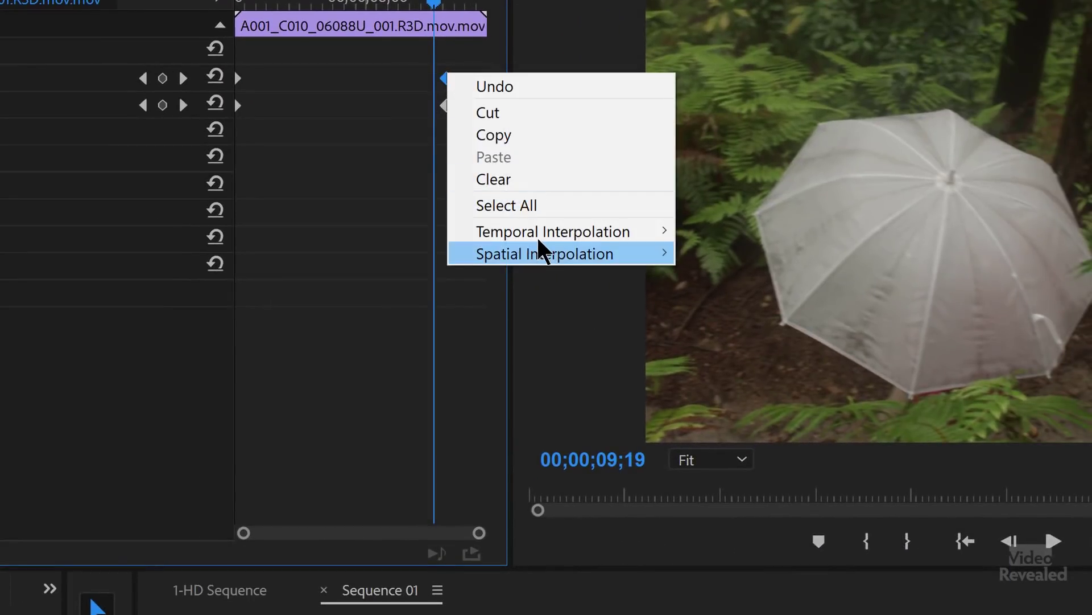
mouse_move(538, 235)
click(409, 253)
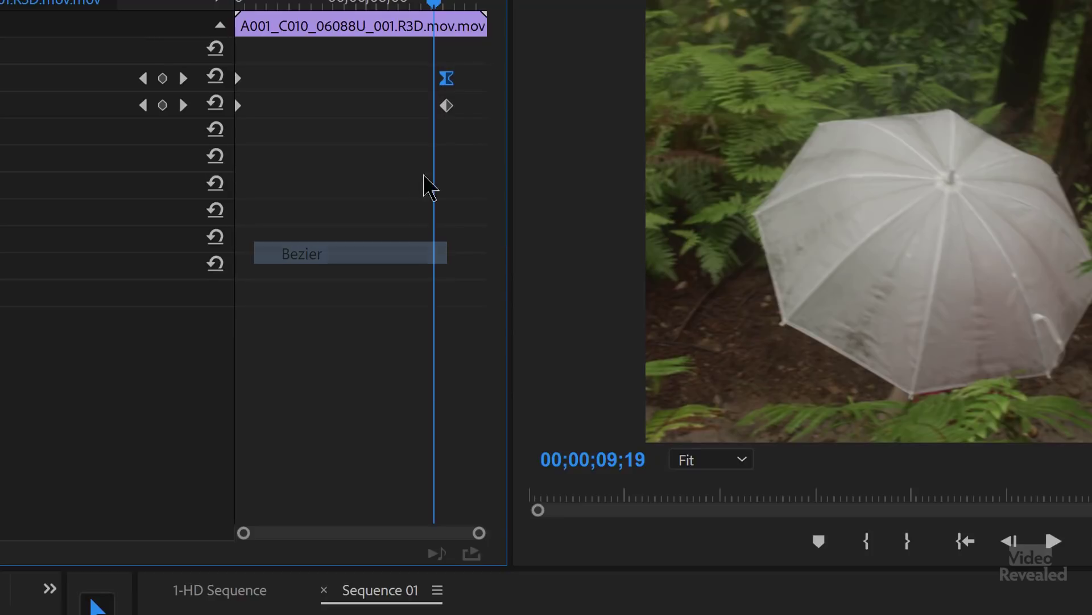
right_click(448, 105)
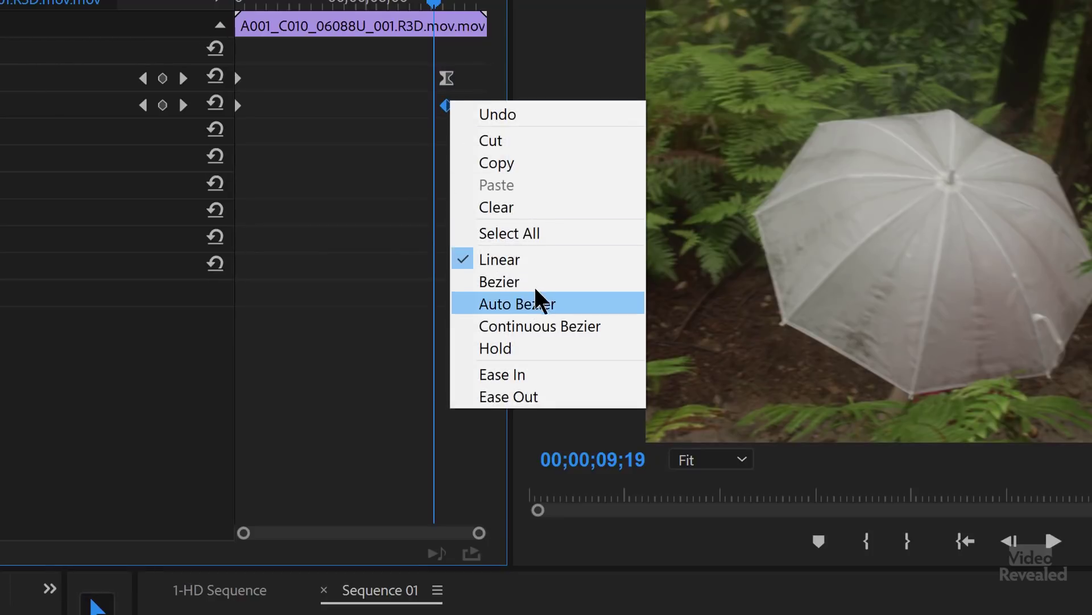
click(490, 282)
drag(431, 4, 435, 30)
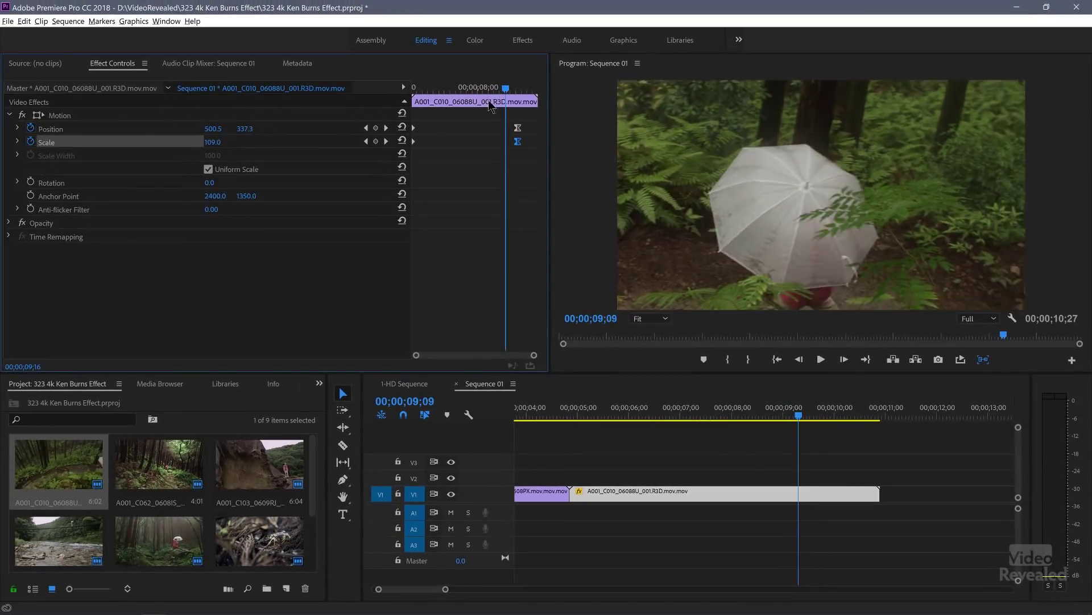
drag(489, 106, 442, 109)
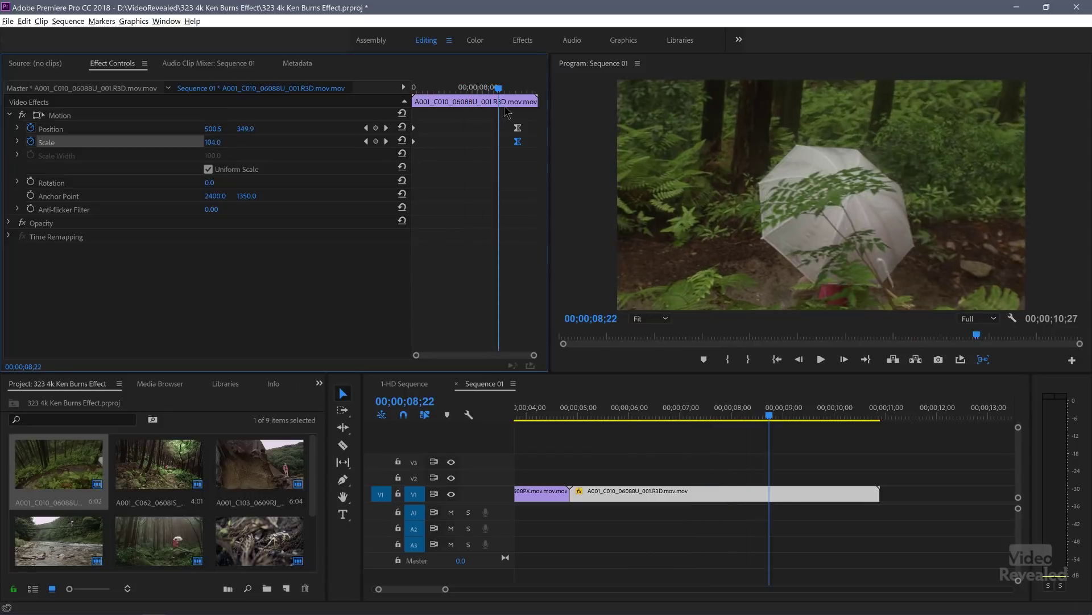
drag(514, 110, 522, 113)
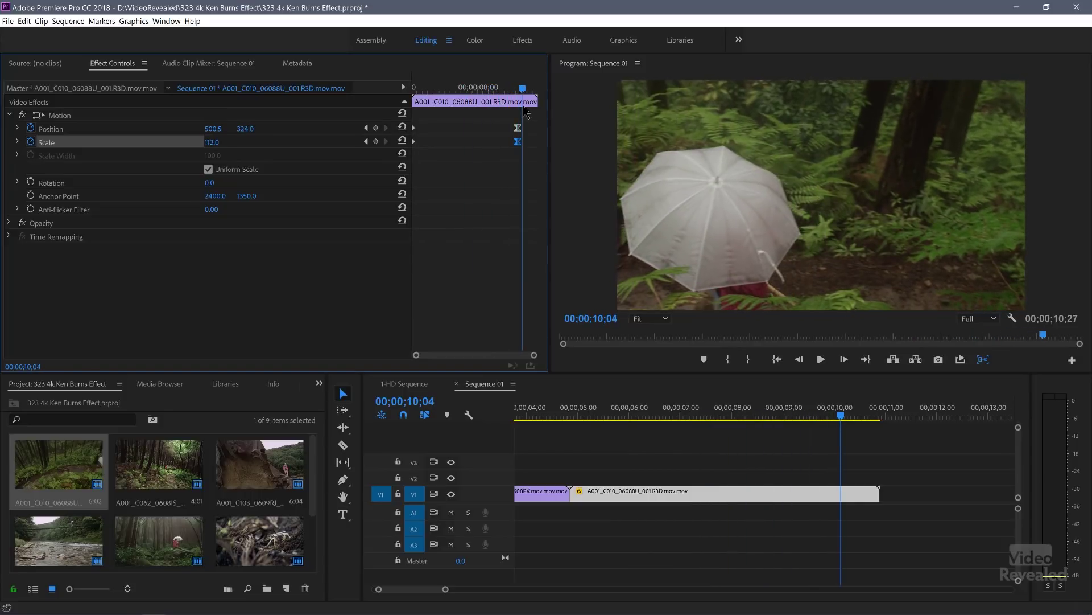
click(564, 413)
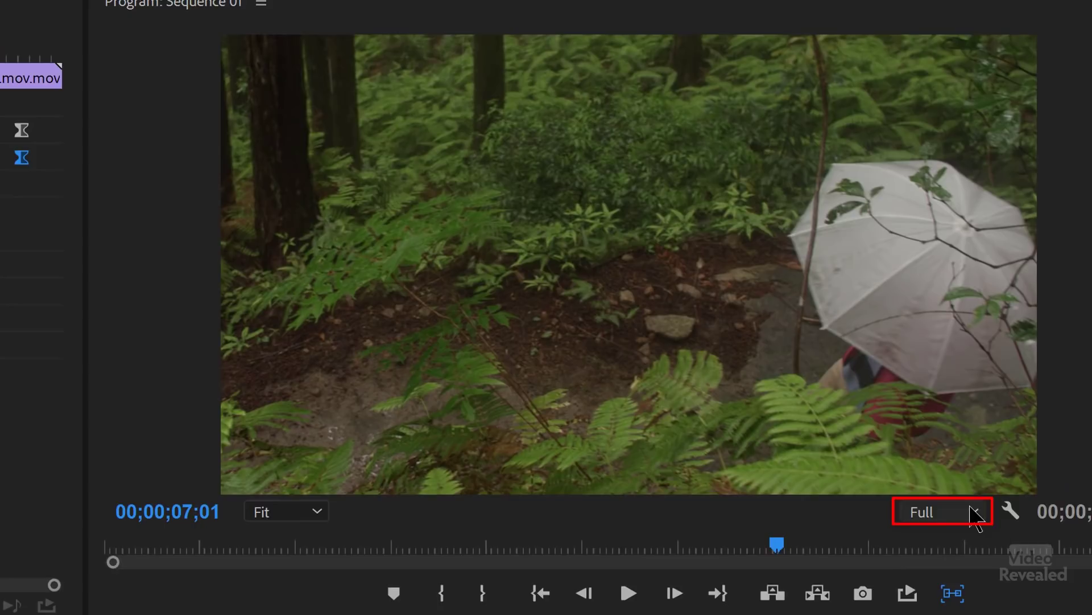
- Set the Program Monitor playback resolution to 1/4 and select the A001_C062 clip
click(974, 513)
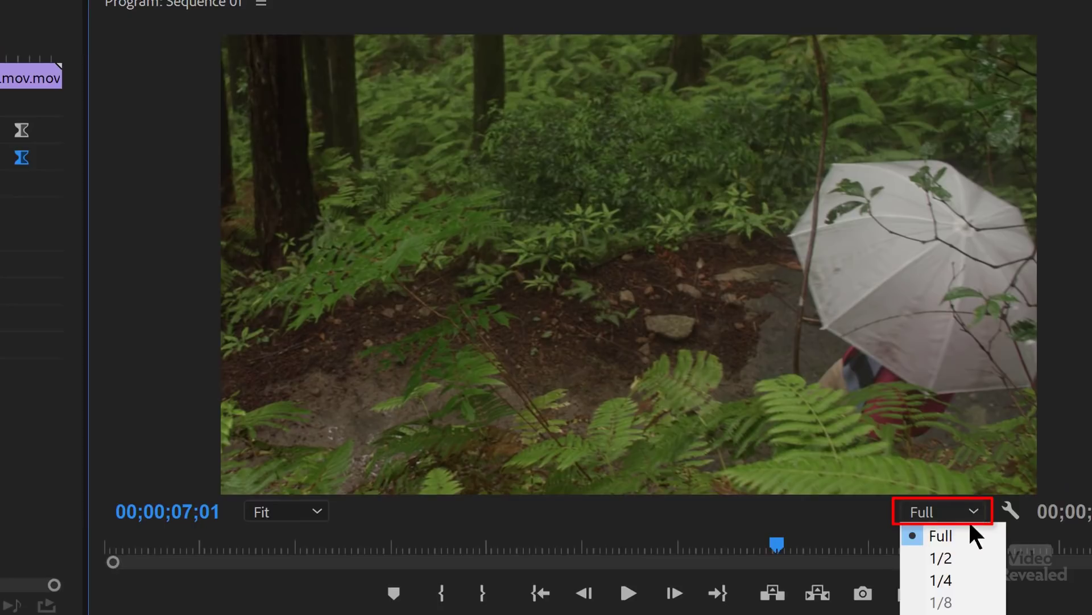
click(968, 579)
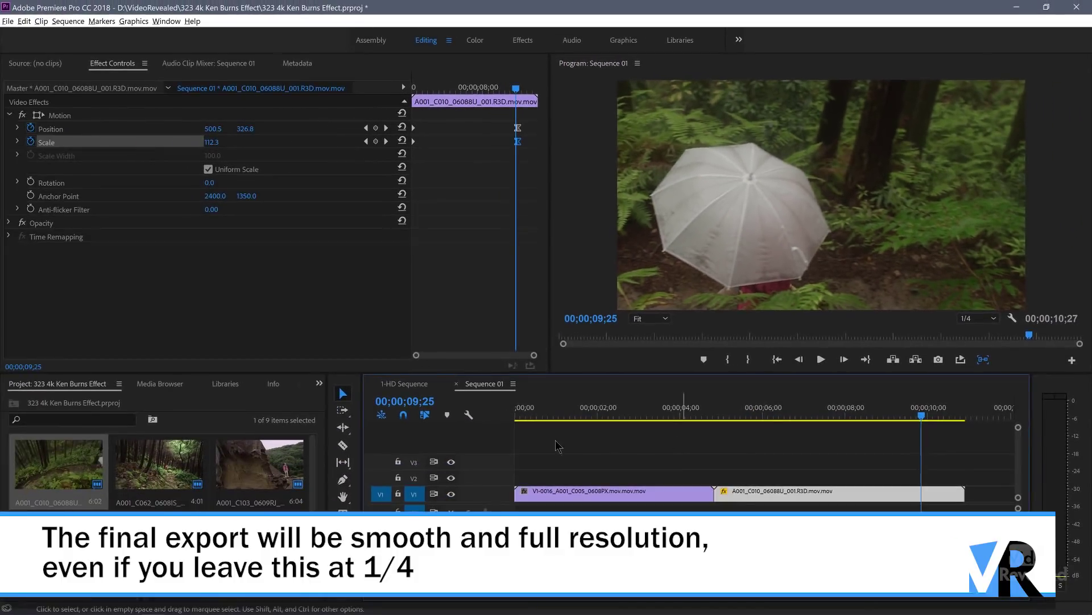
click(153, 471)
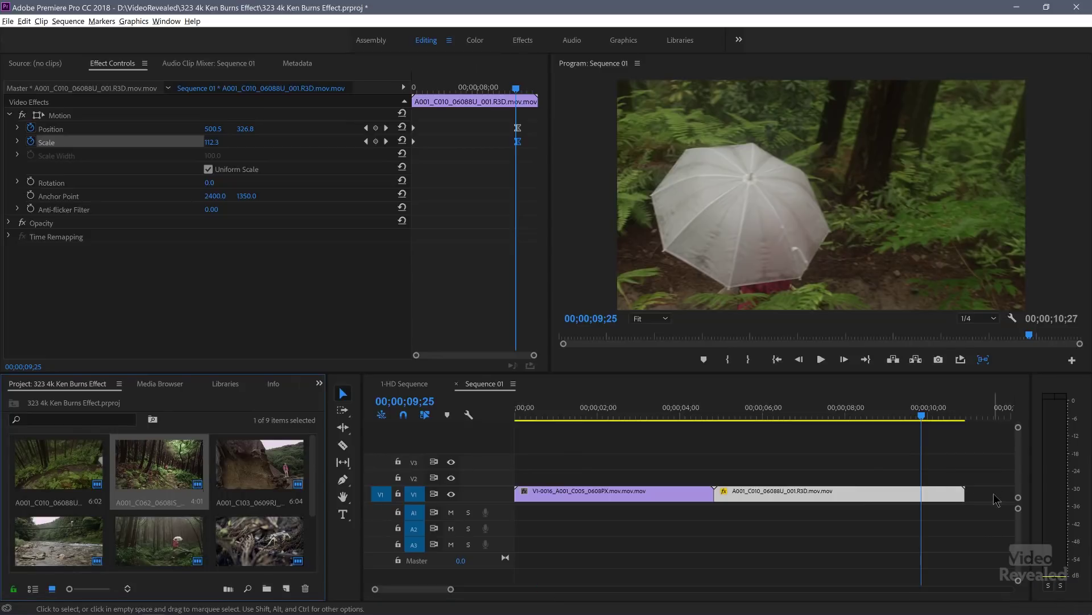
- Append A001_C062 after the first clip and select it at its start
drag(153, 471, 974, 503)
scroll(730, 423, down, 5)
drag(684, 421, 737, 419)
click(748, 493)
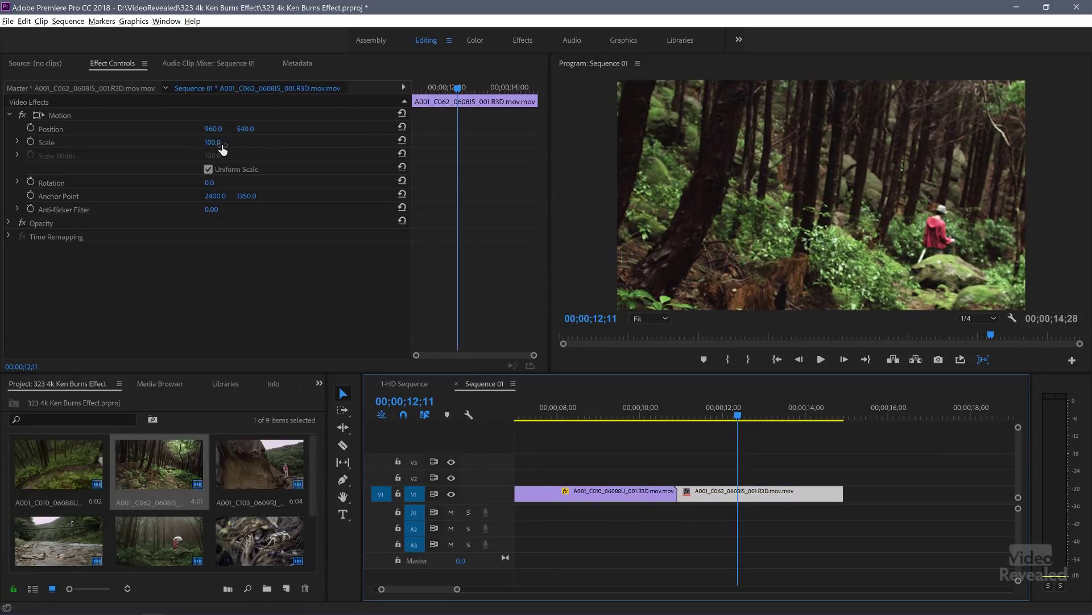
drag(439, 90, 389, 105)
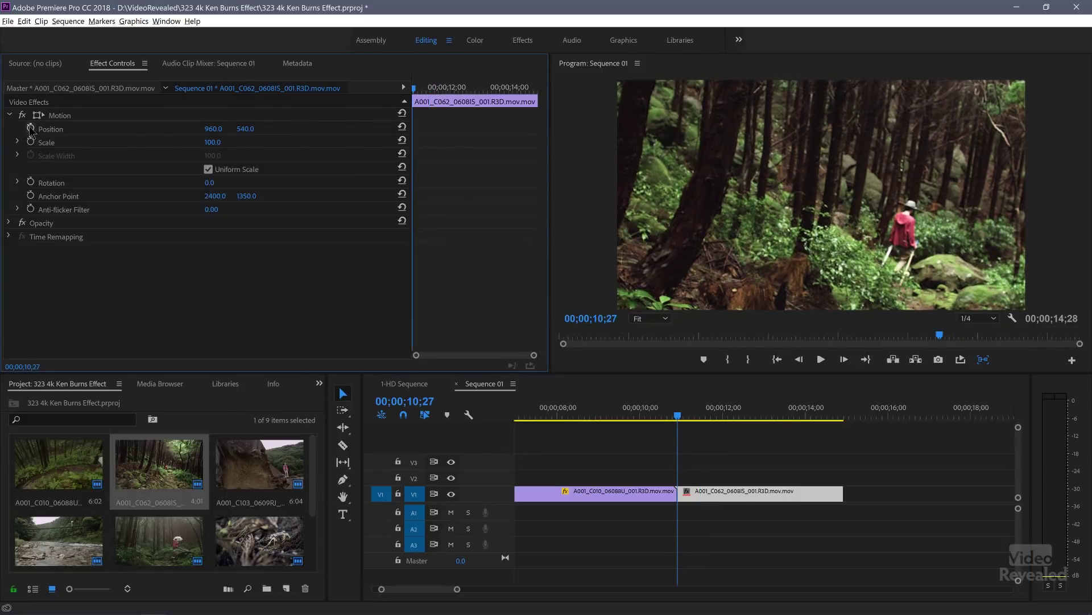
- Keyframe Scale to 46 at 14;15 with Bezier easing, then play back the zoom
click(429, 136)
drag(493, 88, 527, 90)
drag(212, 148, 184, 148)
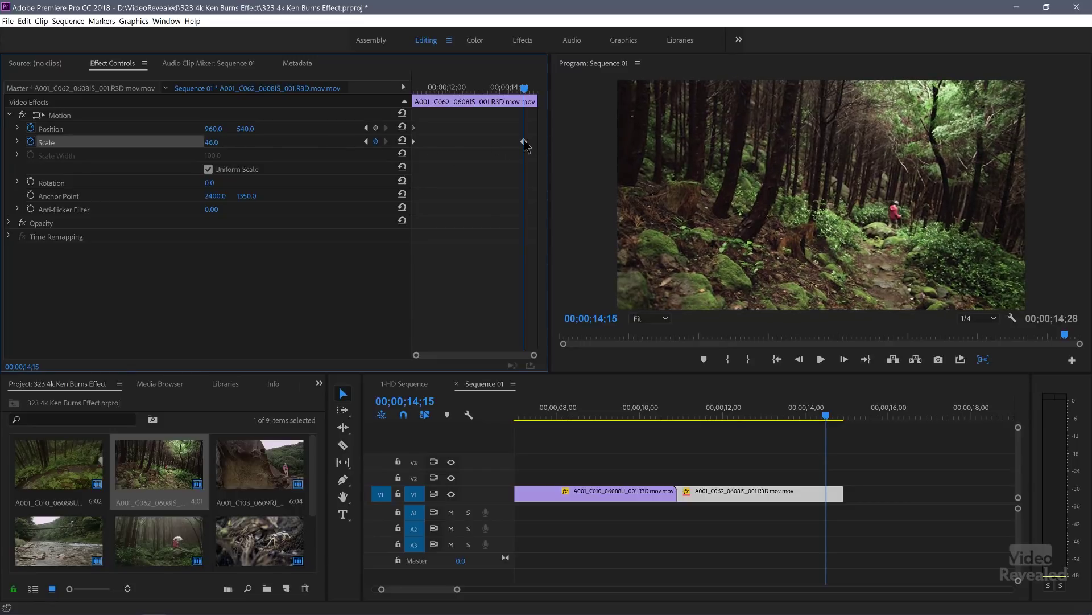
right_click(524, 142)
click(562, 232)
click(674, 411)
key(space)
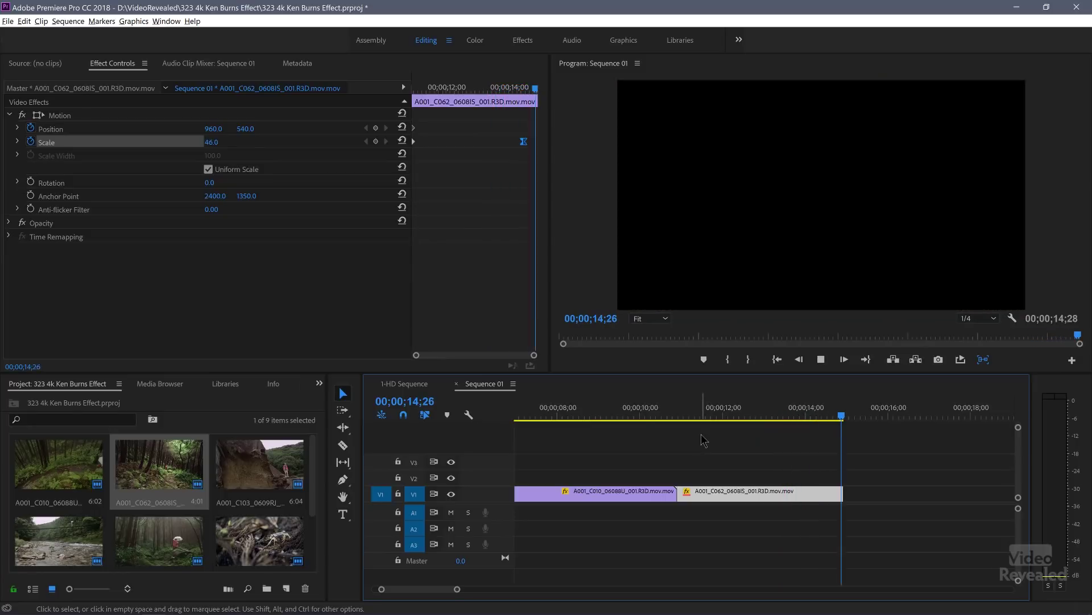
- Review Sequence 01, then append the A003_C028 river clip to the end of V1
drag(808, 416, 885, 417)
key(End)
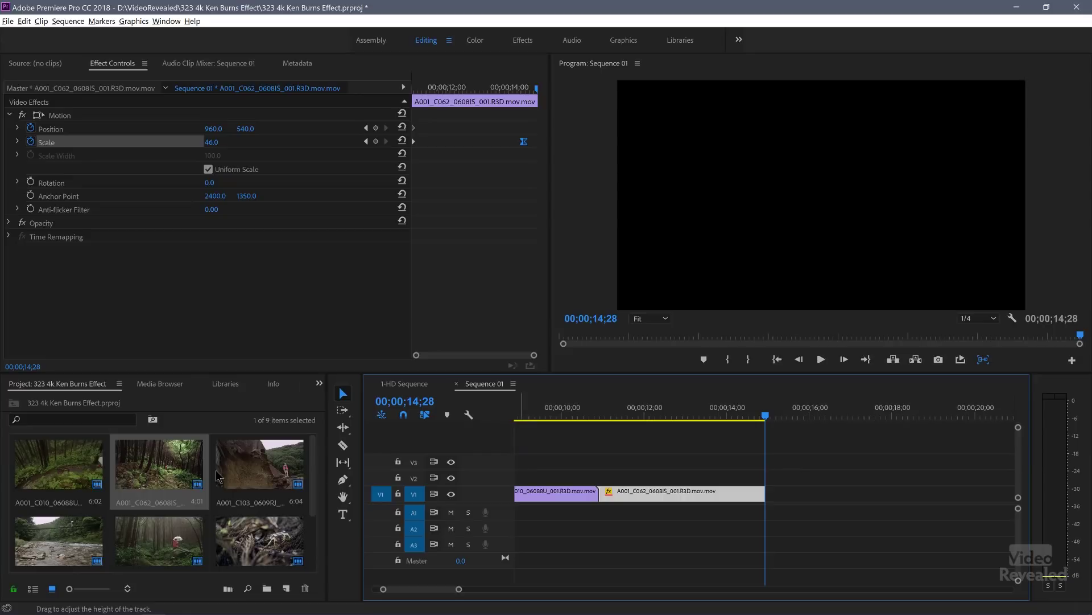
drag(59, 544, 781, 493)
- Select the new river clip and scrub its Scale down to 38 to show the whole frame
scroll(780, 458, down, 3)
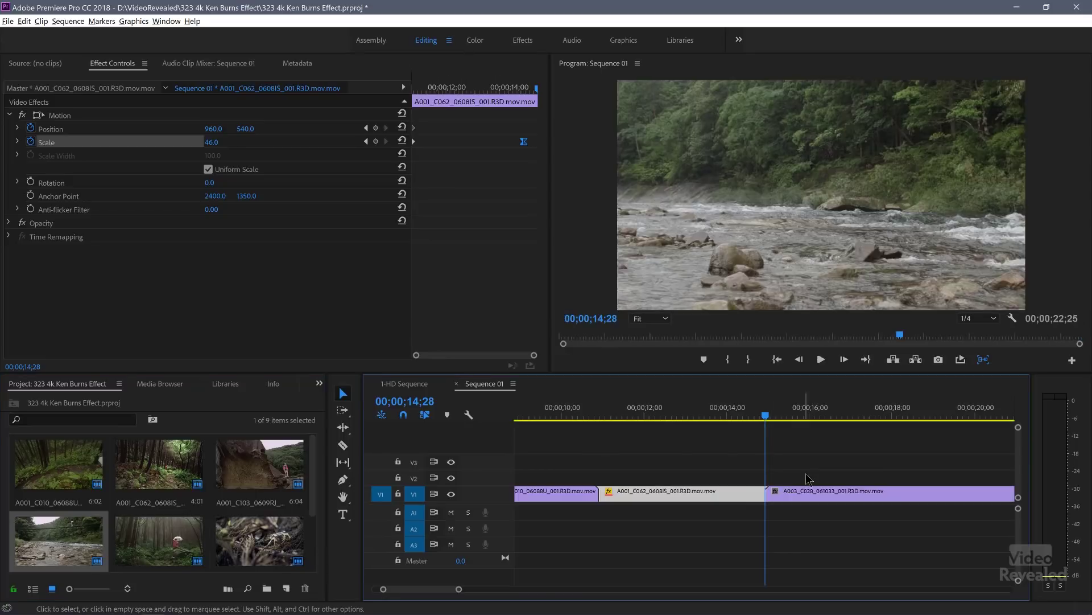
click(743, 491)
drag(212, 142, 178, 142)
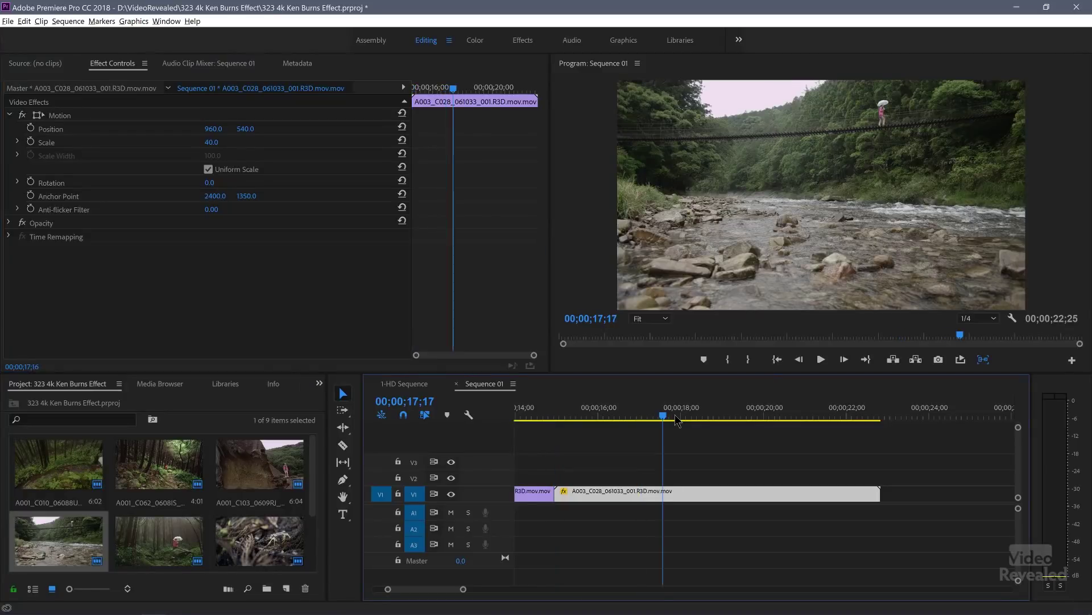
- Move the playhead to 00;00;17;24, where the river shot will be cut
drag(676, 417, 674, 417)
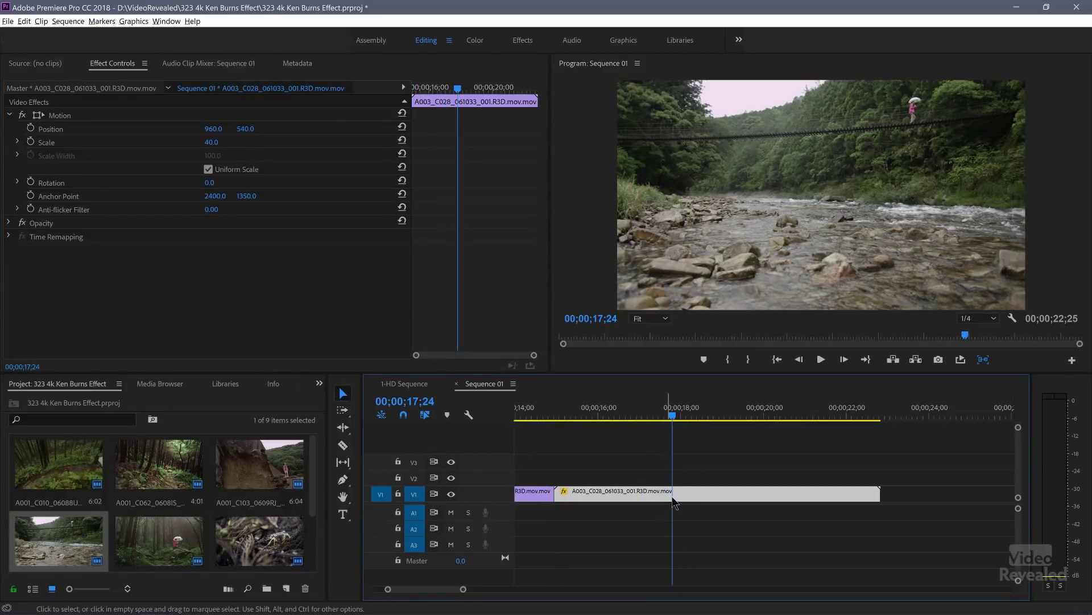
- Cut the river clip in two at 00;00;17;24 with the Razor tool, then return to Selection
click(344, 447)
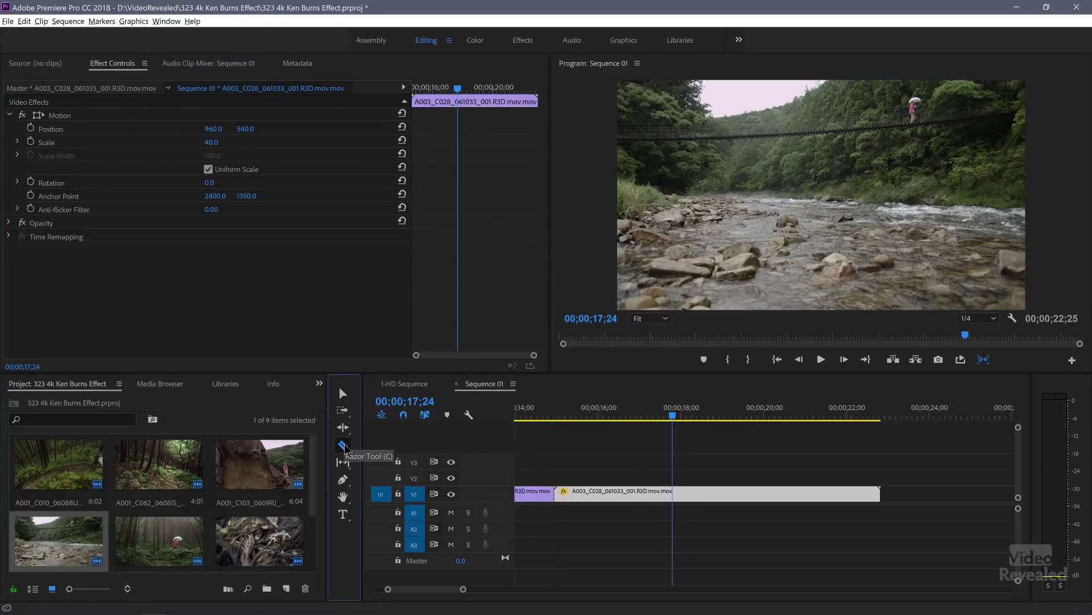
click(676, 492)
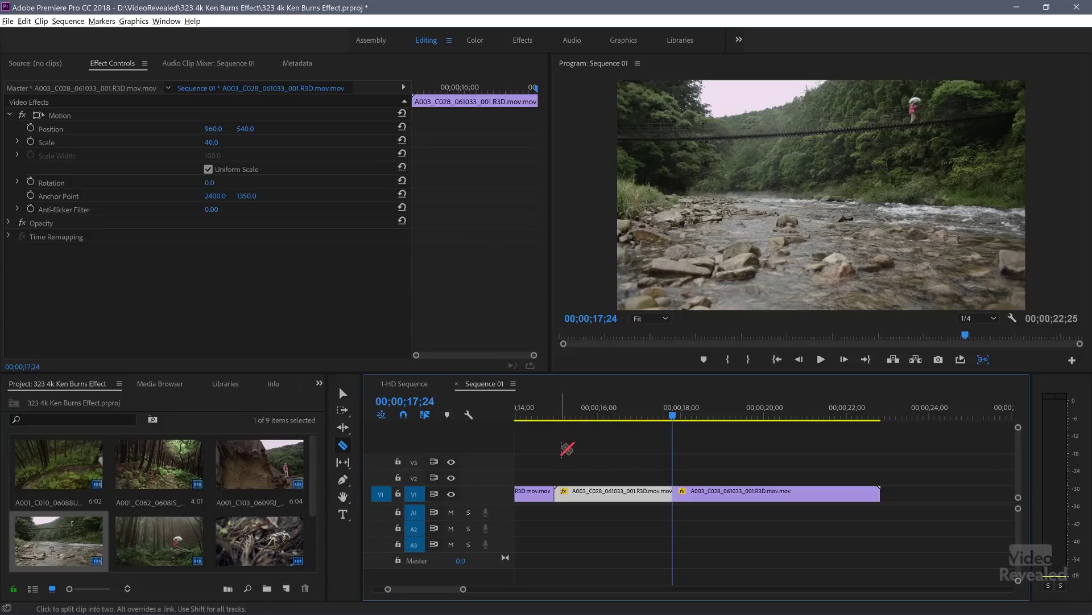
key(v)
- Select the second river piece and scrub its Scale up toward 98
click(708, 418)
click(746, 492)
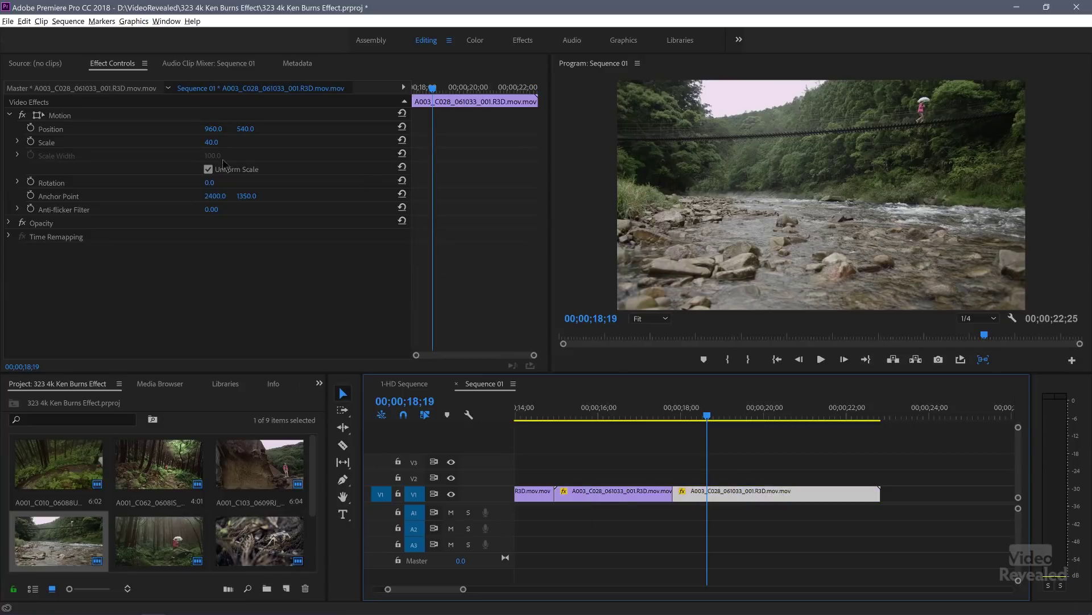
mouse_move(208, 147)
mouse_down()
mouse_move(243, 131)
mouse_move(404, 130)
mouse_move(6, 135)
mouse_move(218, 130)
mouse_up()
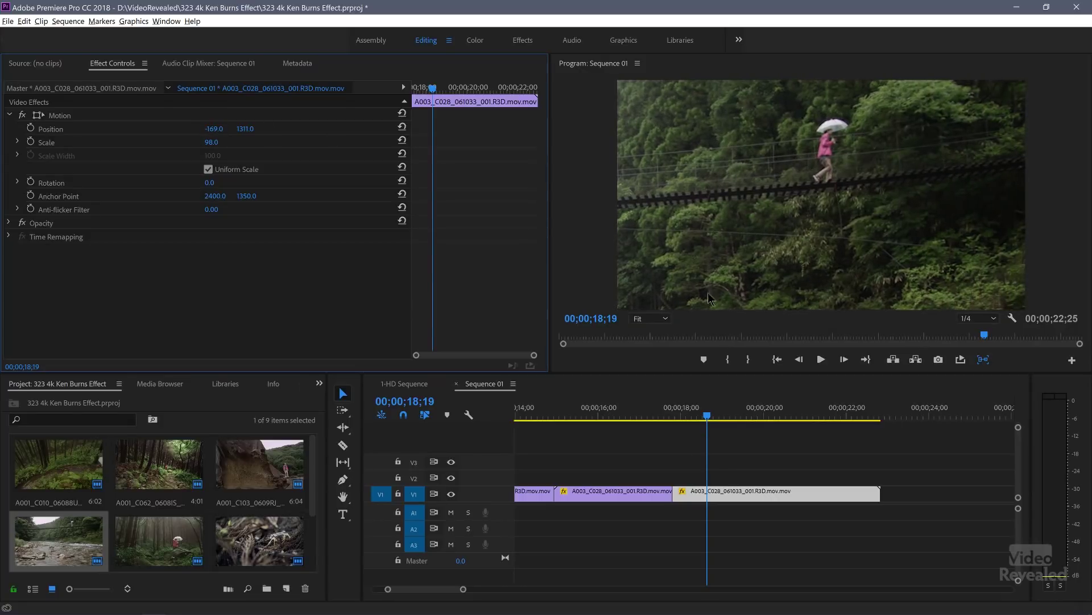
- Scrub across the 17;24 cut to compare the wide river shot with the bridge close-up
mouse_move(689, 417)
mouse_down()
mouse_move(645, 418)
mouse_move(687, 421)
mouse_up()
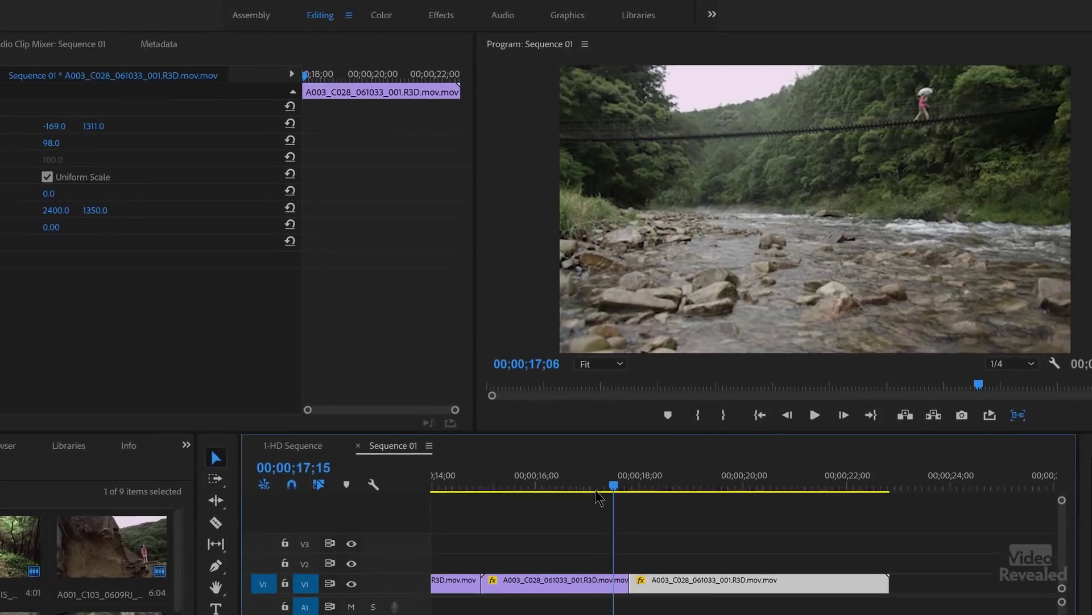
mouse_move(640, 506)
mouse_down()
mouse_move(586, 502)
mouse_move(639, 513)
mouse_move(589, 515)
mouse_move(632, 518)
mouse_up()
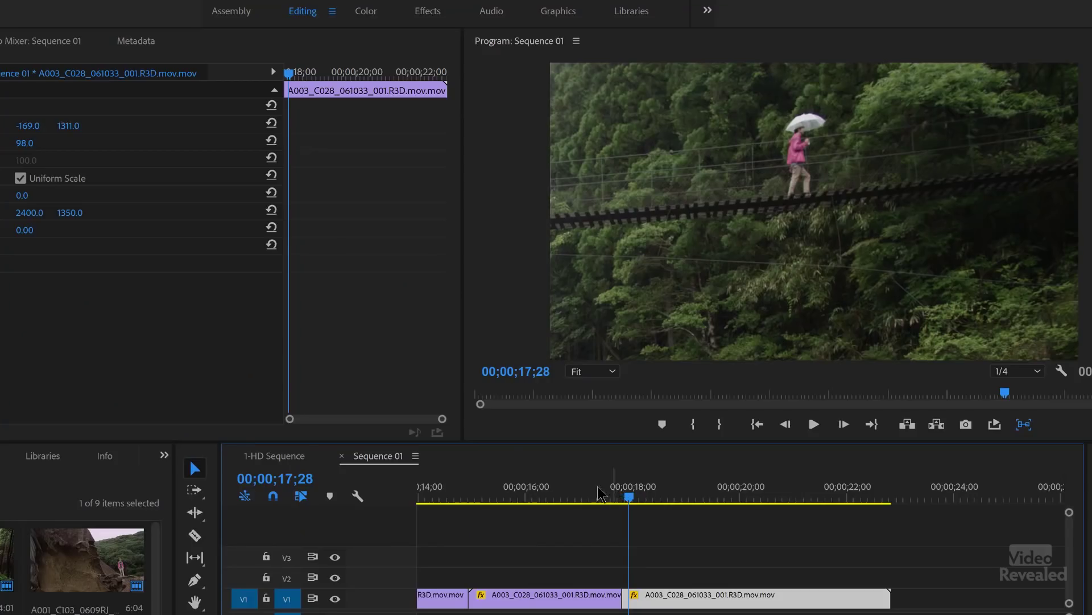
drag(630, 493, 741, 491)
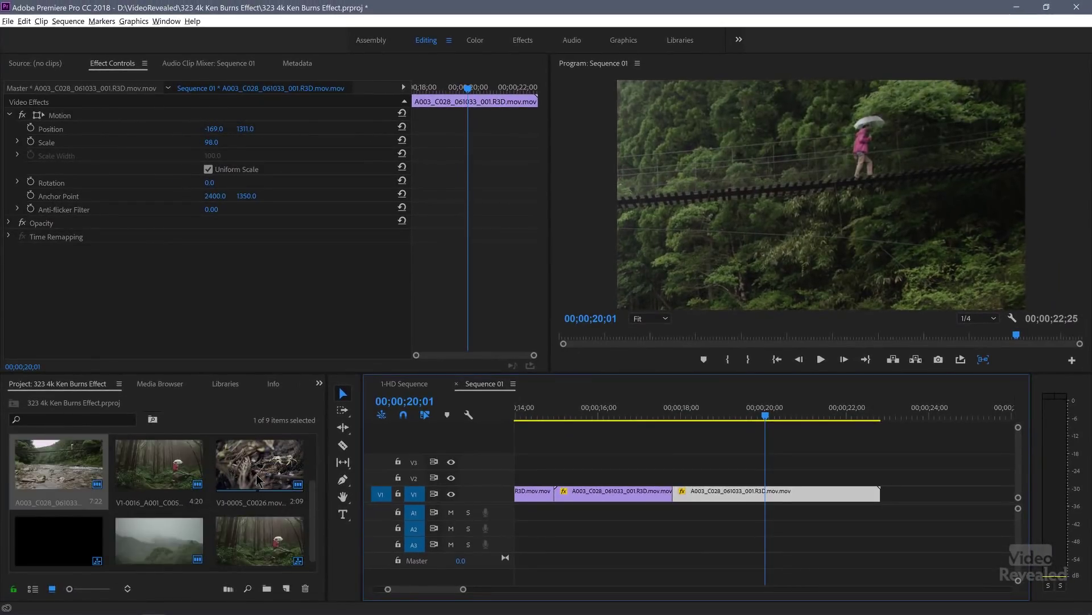
- Append clip V3-0005_C0026 to the end of V1
drag(257, 480, 890, 506)
click(836, 418)
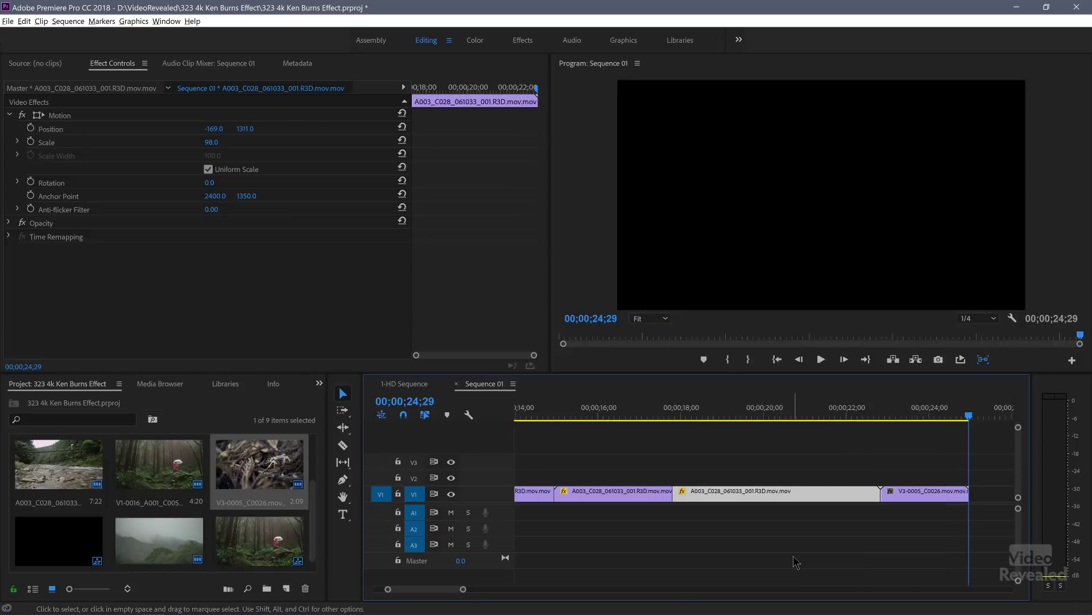
scroll(195, 506, up, 2)
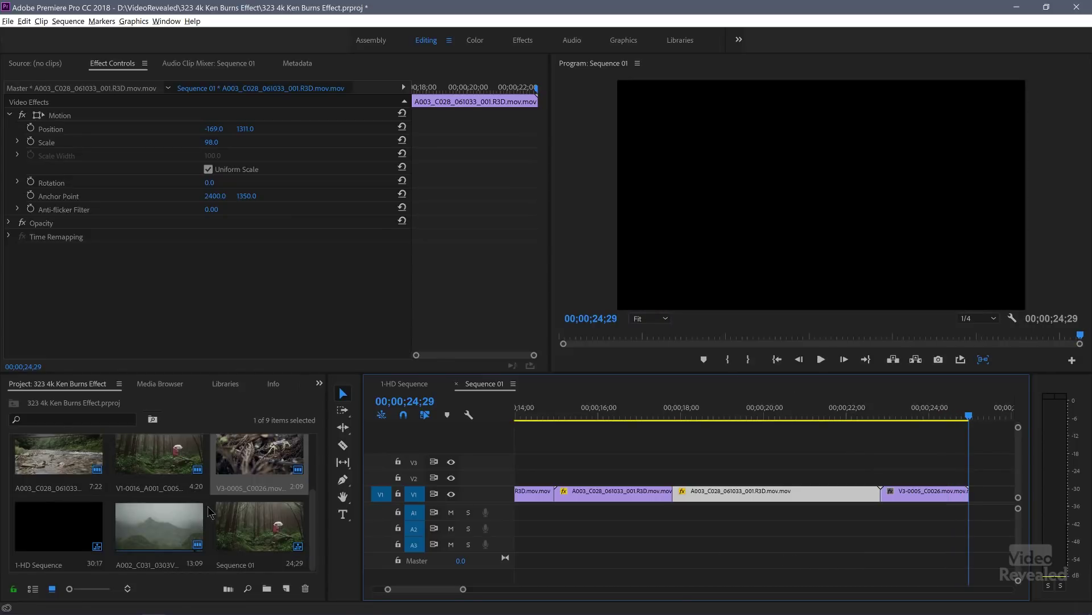
- Append the A001_C103 rock outcrop clip after it and play the new clips
drag(253, 475, 983, 495)
scroll(939, 494, down, 4)
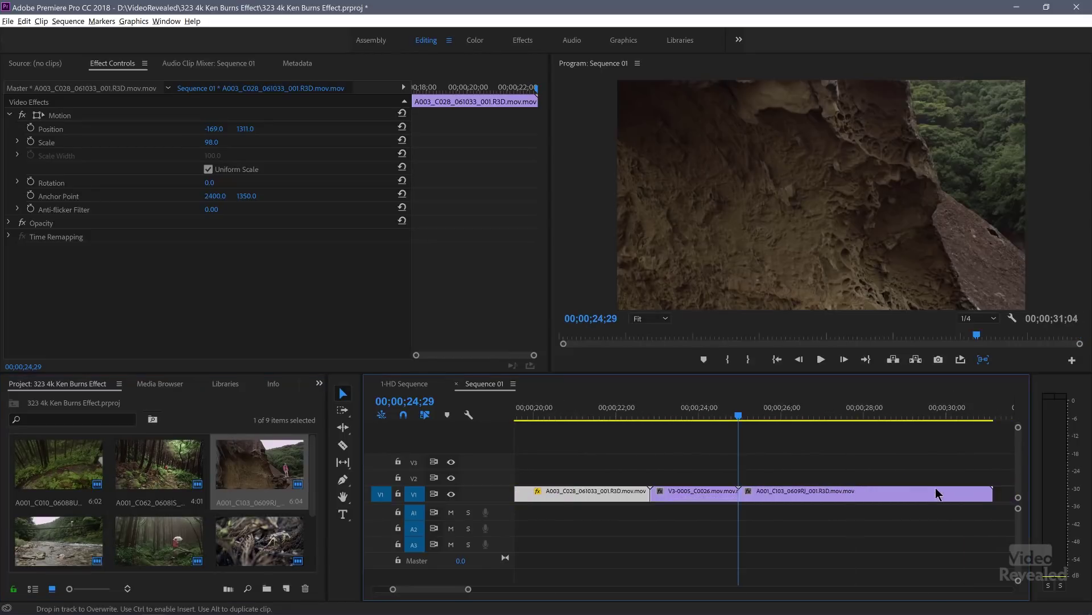
scroll(730, 429, down, 1)
key(space)
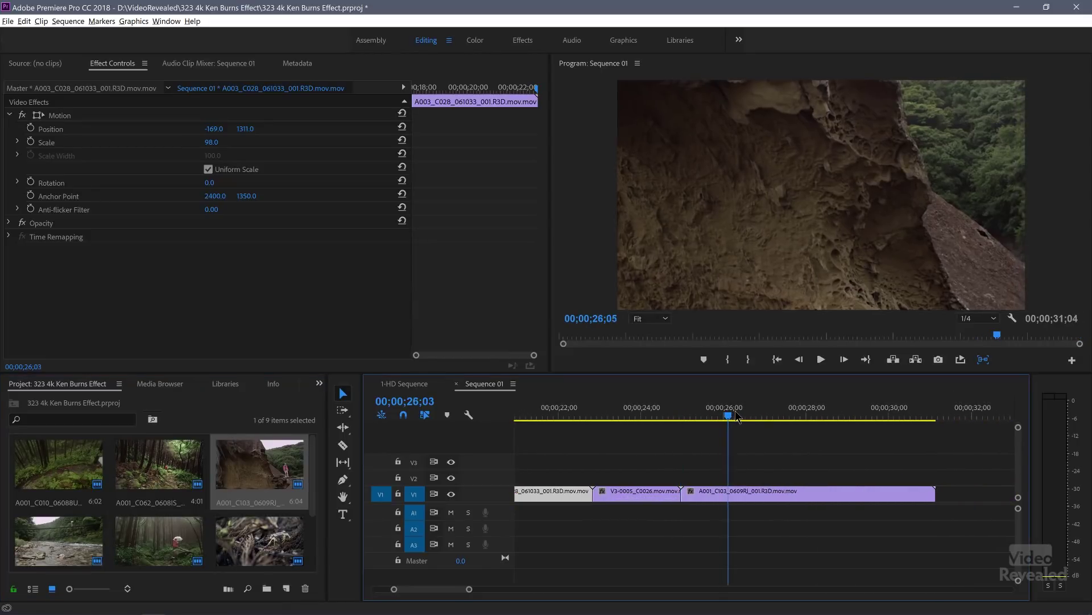
right_click(773, 494)
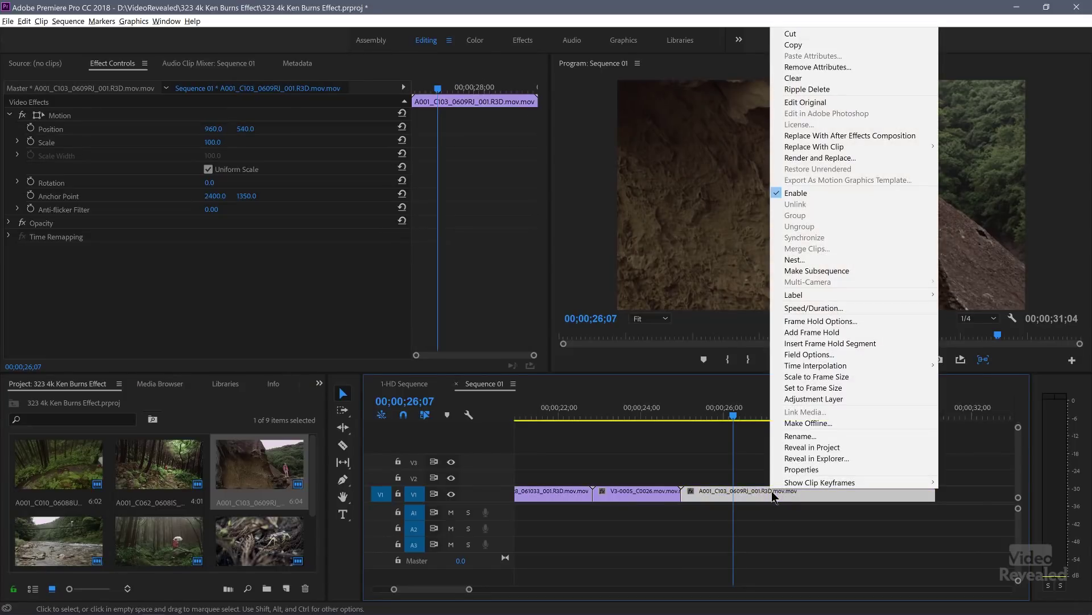
- Set the A001_C103 rock clip to frame size, reframe it at Scale 72, and preview it
click(813, 387)
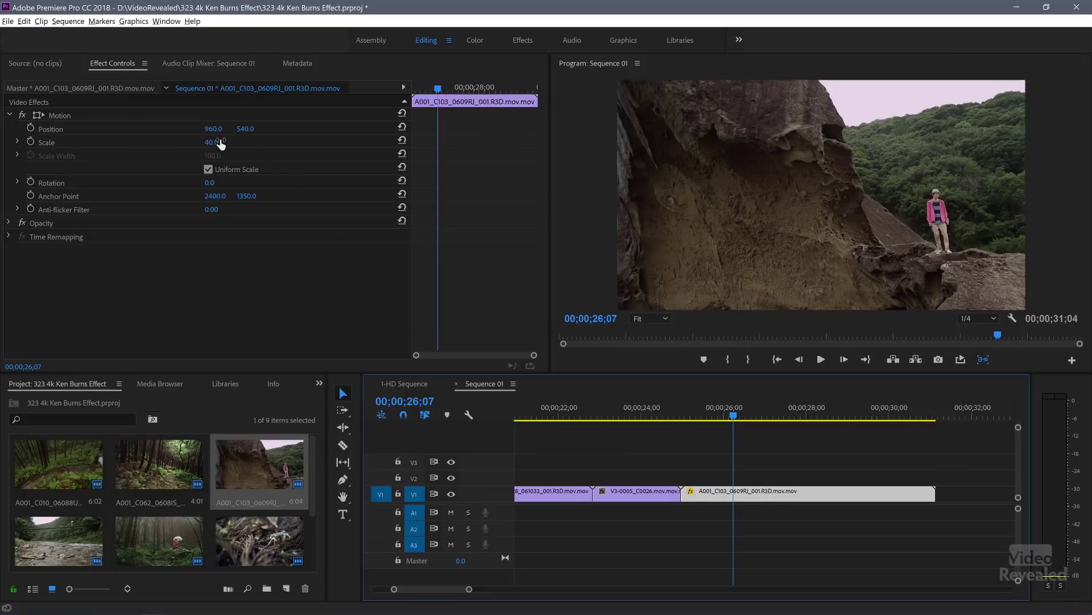
drag(212, 149, 122, 130)
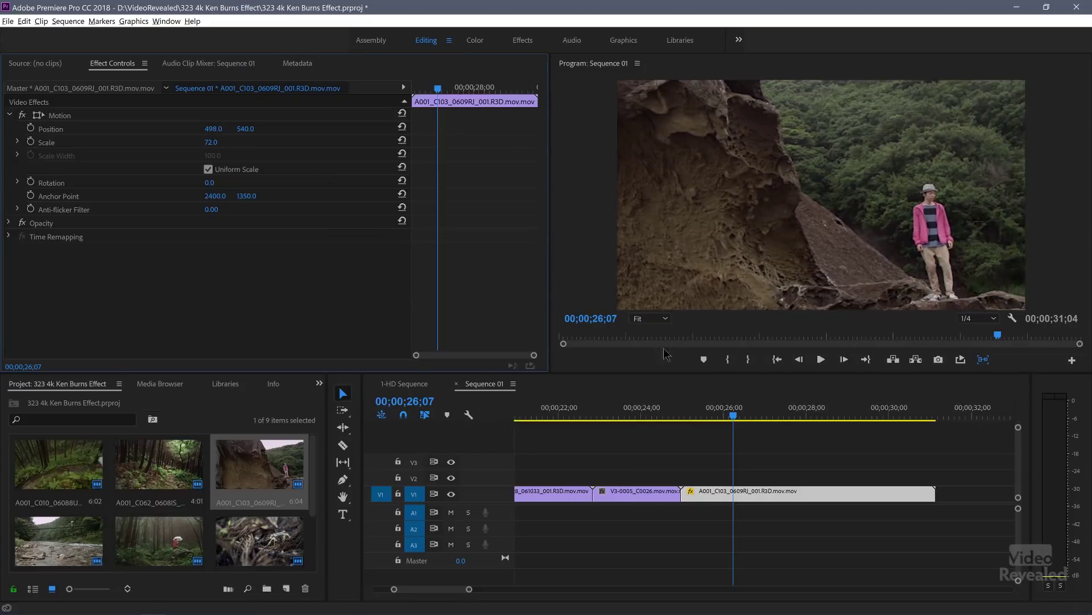
drag(720, 410, 708, 409)
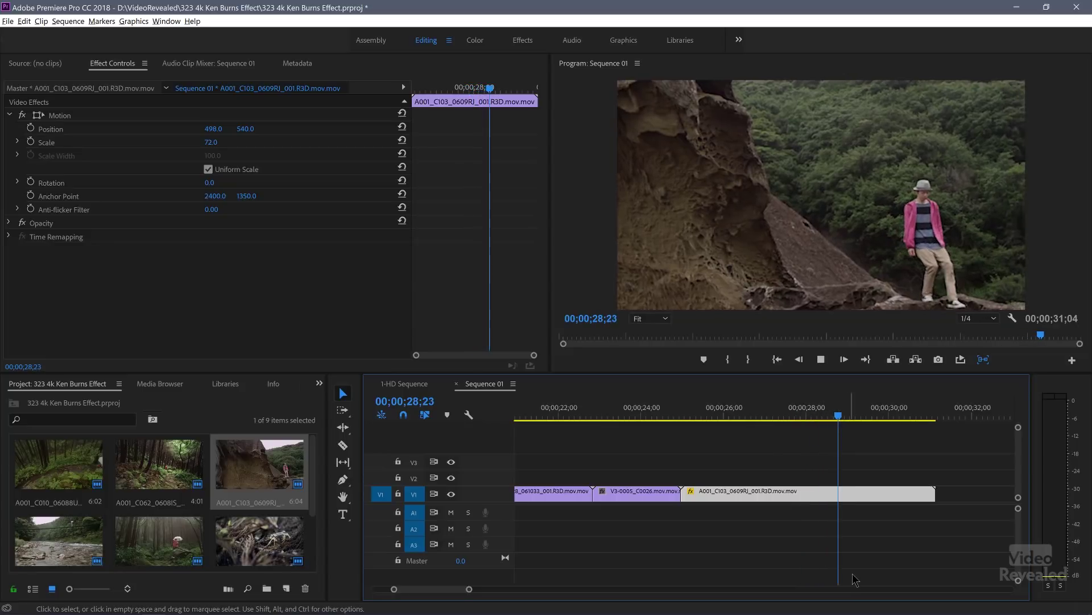
key(space)
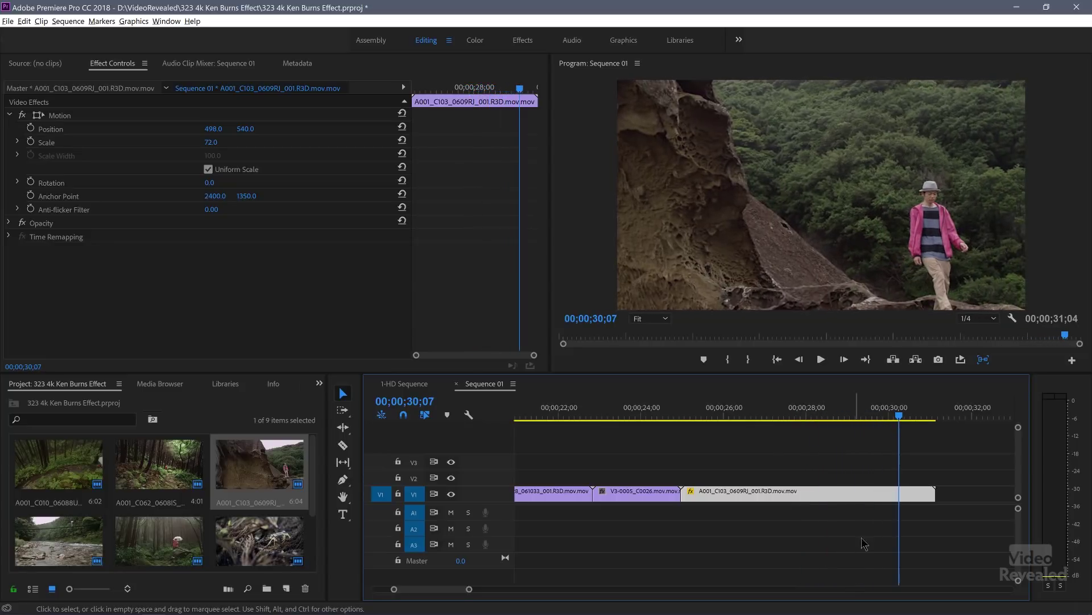